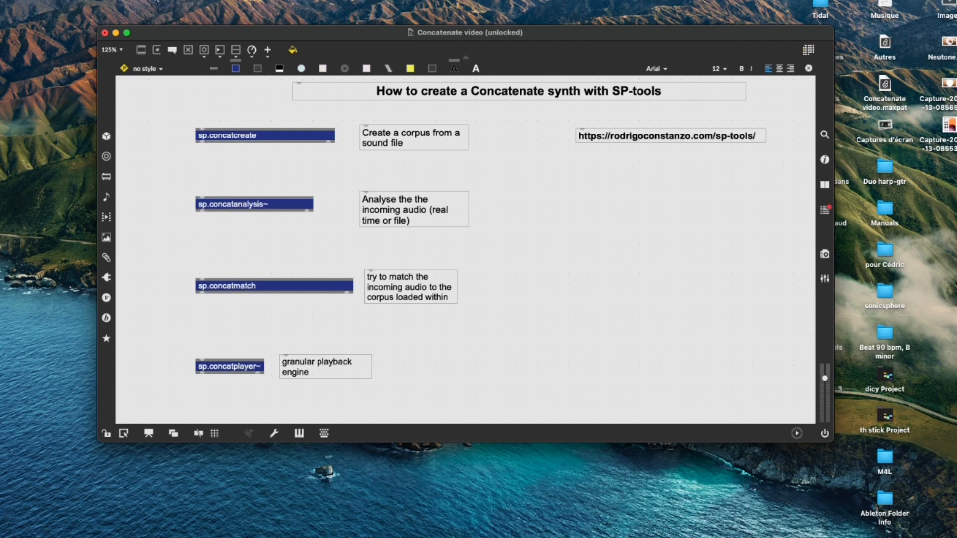
{"action": "left_click", "coordinate": [99, 0]}
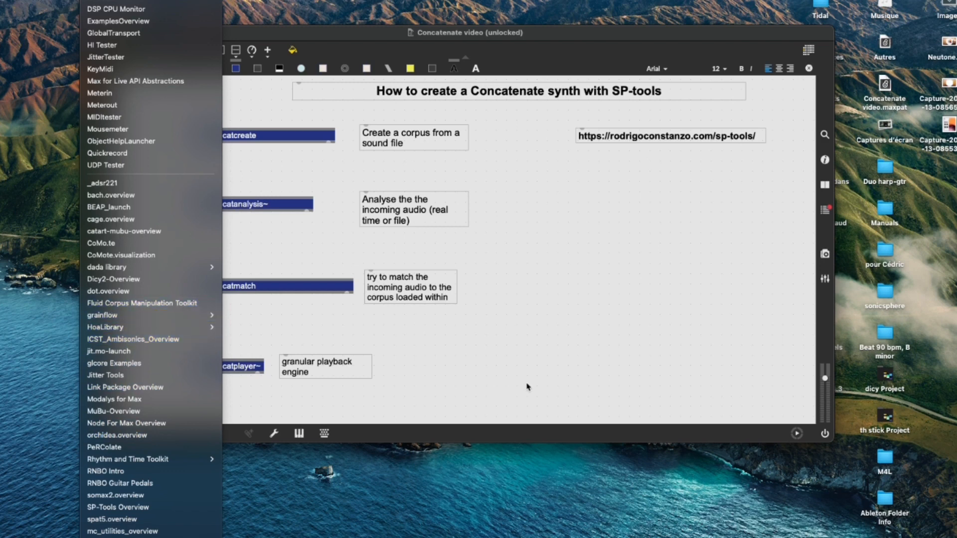
{"action": "left_click", "coordinate": [501, 391]}
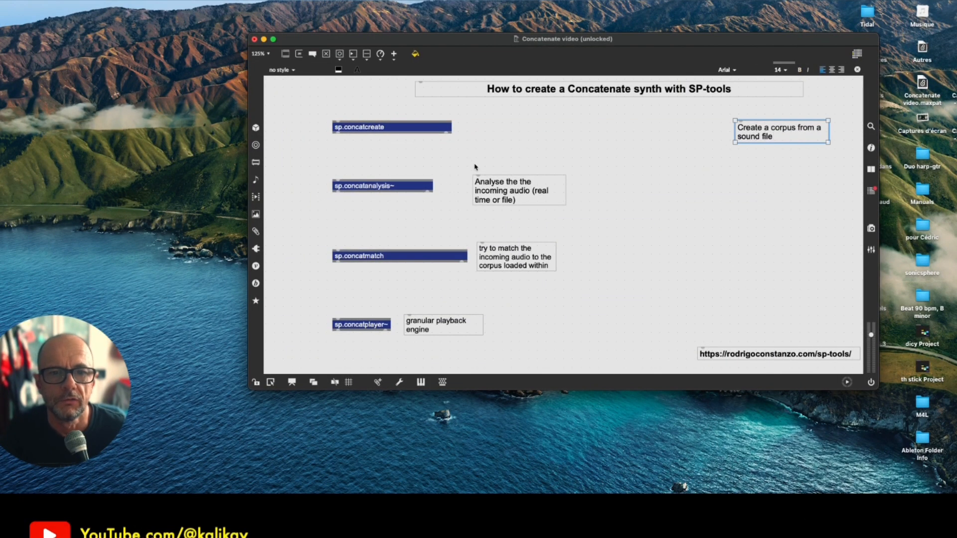
Move the analysis, matching and granular playback comments into a column beneath the "Create a corpus from a sound file" comment.
{"action": "left_click_drag", "start_coordinate": [511, 191], "coordinate": [775, 186]}
{"action": "left_click_drag", "start_coordinate": [516, 257], "coordinate": [775, 256]}
{"action": "left_click_drag", "start_coordinate": [441, 328], "coordinate": [771, 323]}
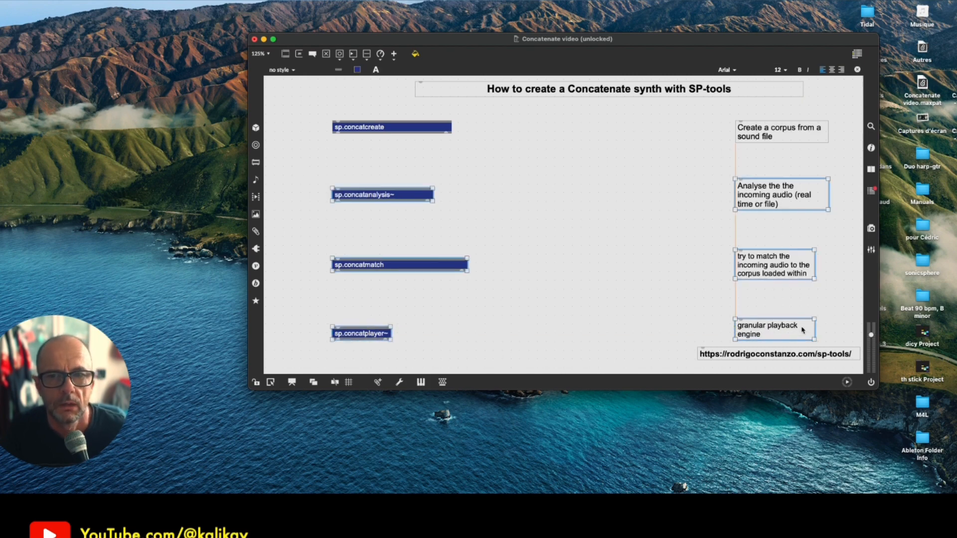
{"action": "left_click_drag", "start_coordinate": [802, 328], "coordinate": [802, 328]}
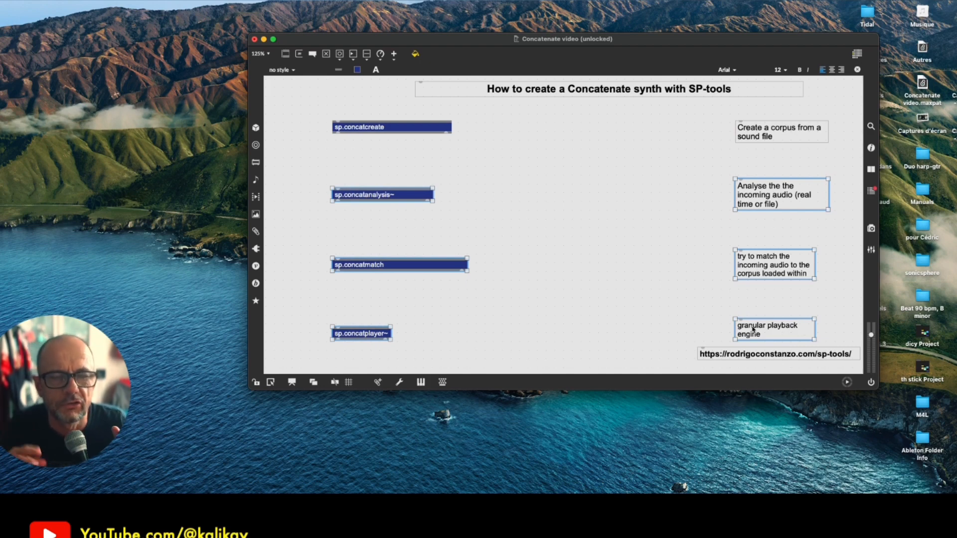
Move sp.concatcreate toward the patch's centre, add a "load" message above it and connect the message to its inlet.
{"action": "left_click_drag", "start_coordinate": [426, 130], "coordinate": [498, 140]}
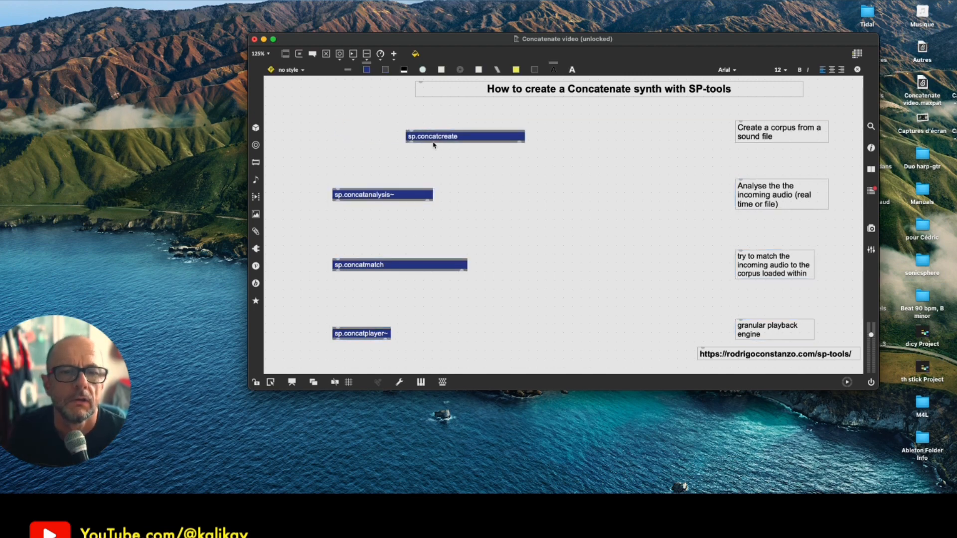
{"action": "double_click", "coordinate": [402, 121]}
{"action": "type", "text": "load"}
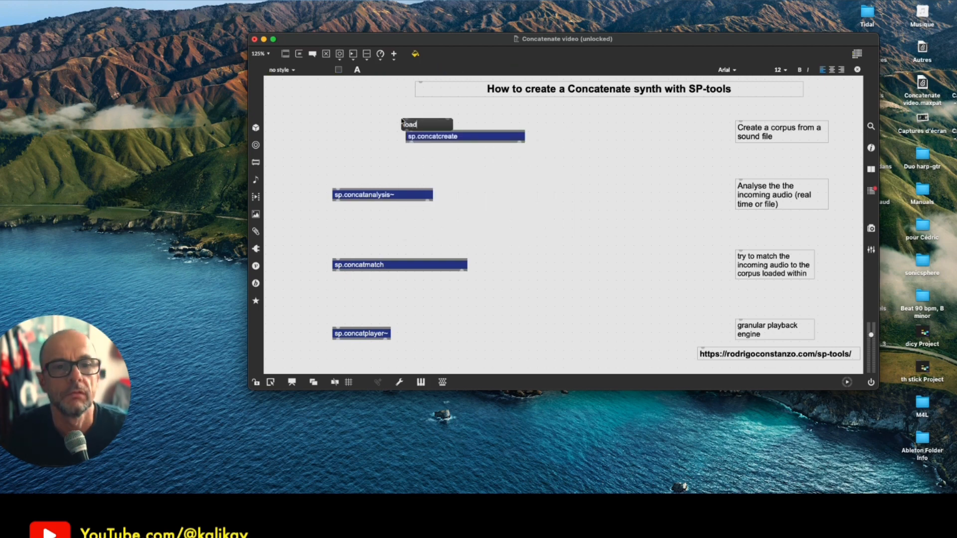
{"action": "left_click", "coordinate": [329, 119]}
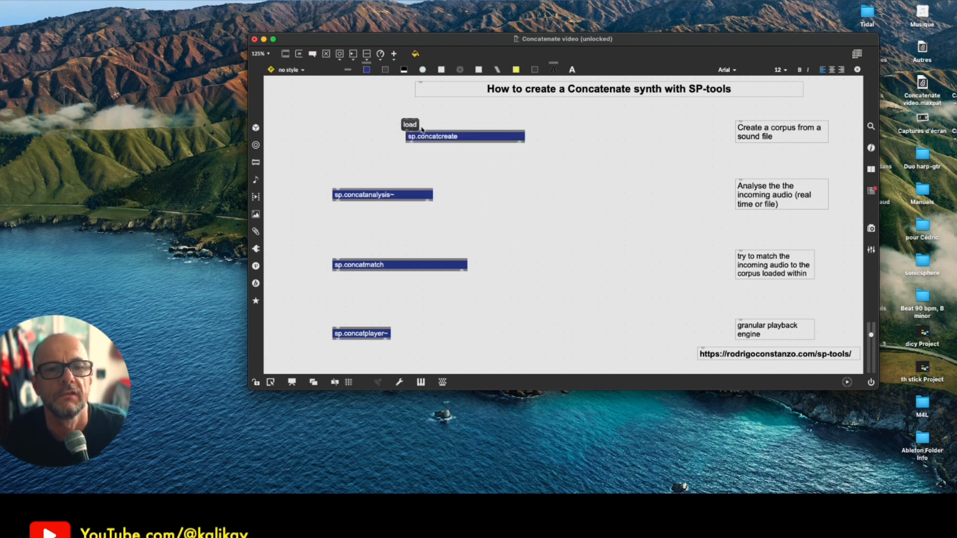
{"action": "left_click_drag", "start_coordinate": [413, 128], "coordinate": [416, 124]}
{"action": "left_click_drag", "start_coordinate": [417, 124], "coordinate": [419, 118]}
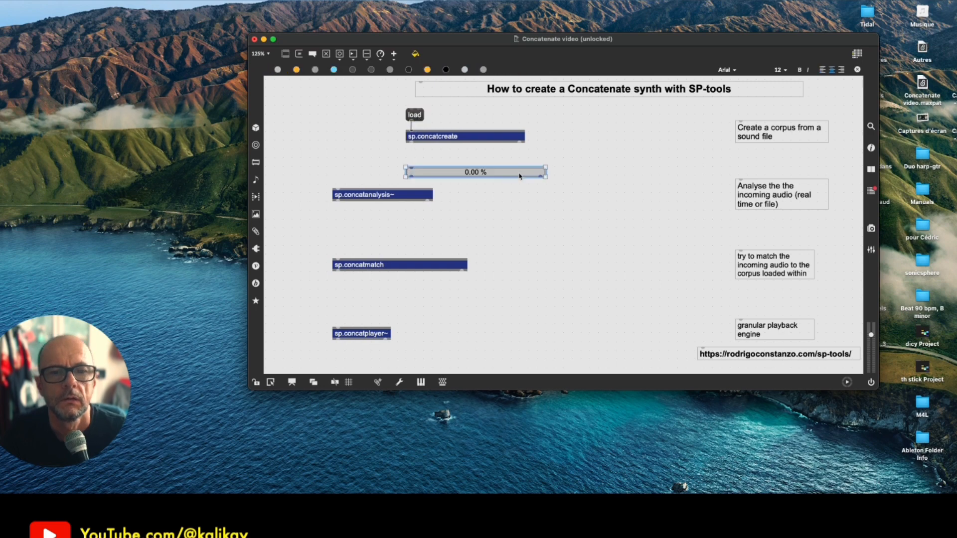
Place the percentage number box just below sp.concatcreate and connect sp.concatcreate's first outlet to it.
{"action": "right_click", "coordinate": [519, 172]}
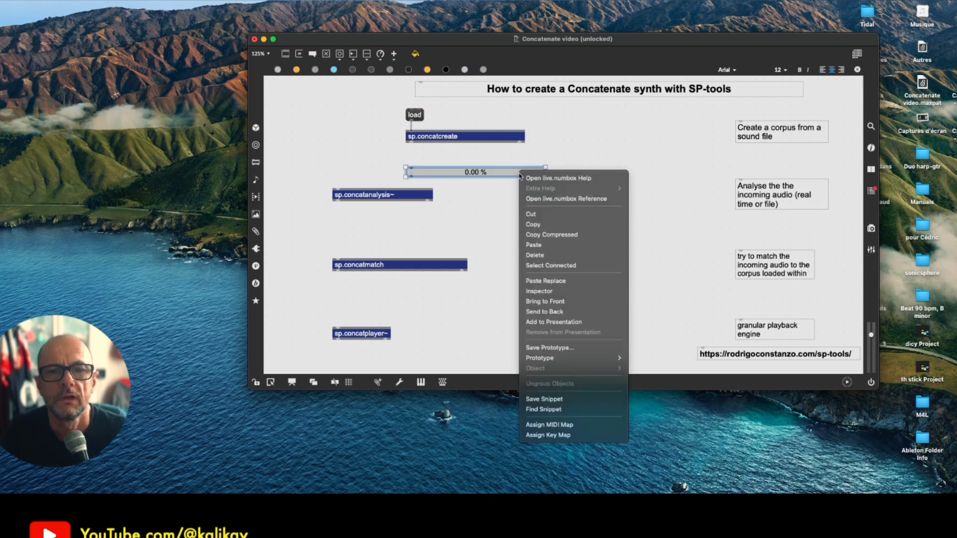
{"action": "left_click", "coordinate": [602, 169]}
{"action": "left_click_drag", "start_coordinate": [425, 176], "coordinate": [426, 166]}
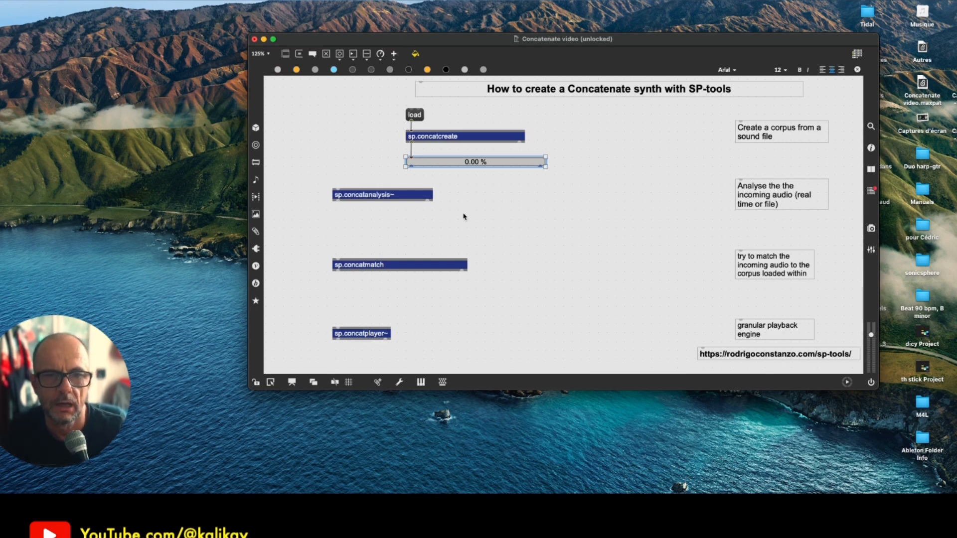
Connect a second copy of the "load" message to sp.concatcreate's inlet and change its text to "write".
{"action": "mouse_move", "coordinate": [414, 116]}
{"action": "left_mouse_down"}
{"action": "mouse_move", "coordinate": [476, 120]}
{"action": "mouse_move", "coordinate": [412, 133]}
{"action": "left_mouse_up"}
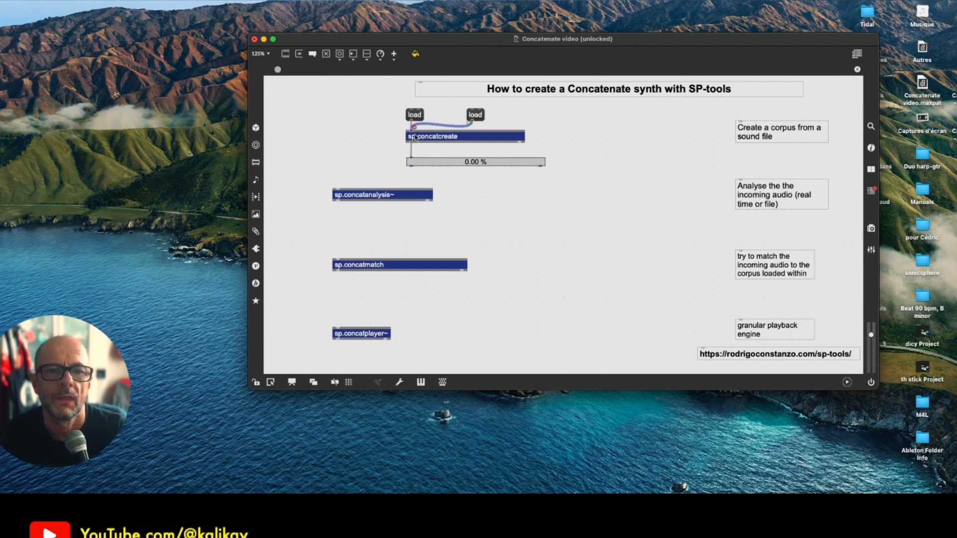
{"action": "double_click", "coordinate": [478, 117]}
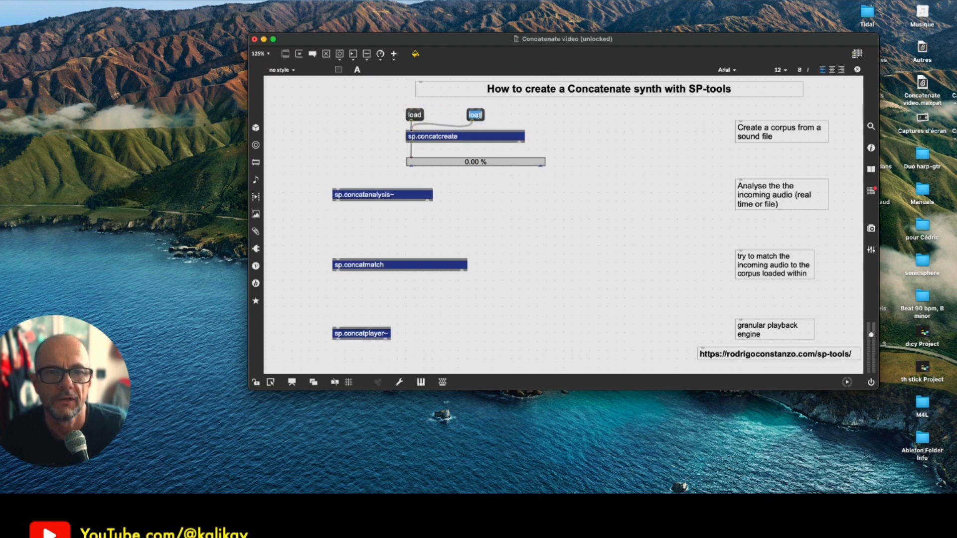
{"action": "type", "text": "write"}
{"action": "left_click", "coordinate": [481, 214]}
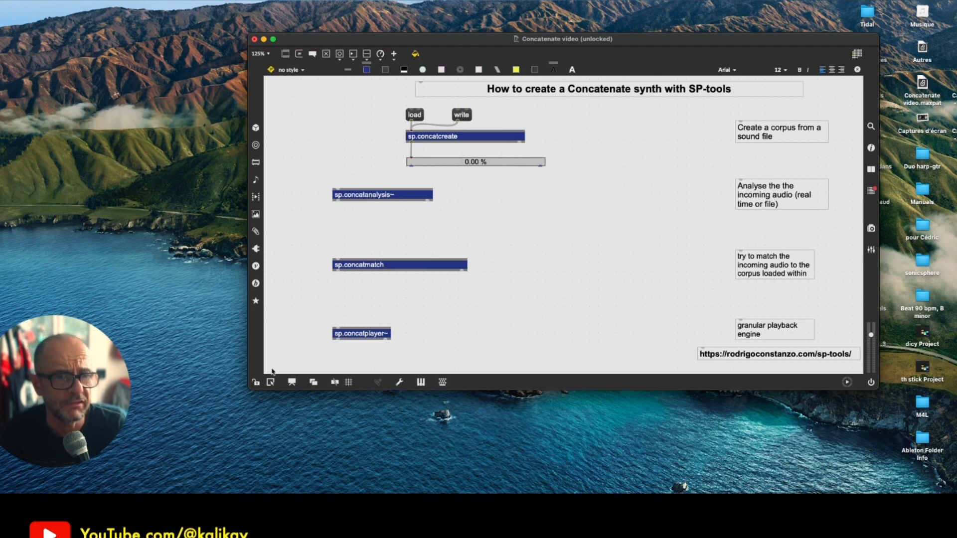
Lock the patch and load CB-Part1.wav from the Contrabass_all folder into sp.concatcreate.
{"action": "left_click", "coordinate": [256, 382]}
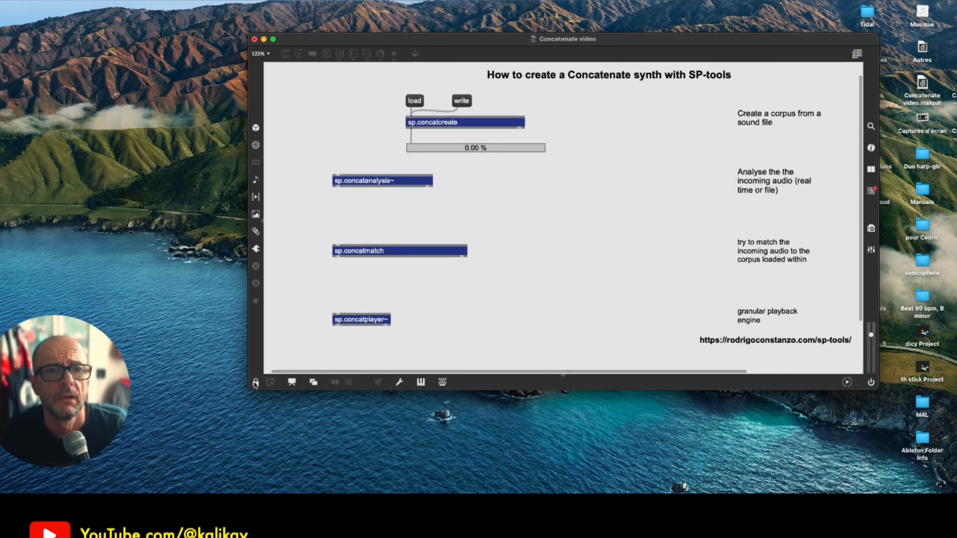
{"action": "left_click", "coordinate": [412, 102]}
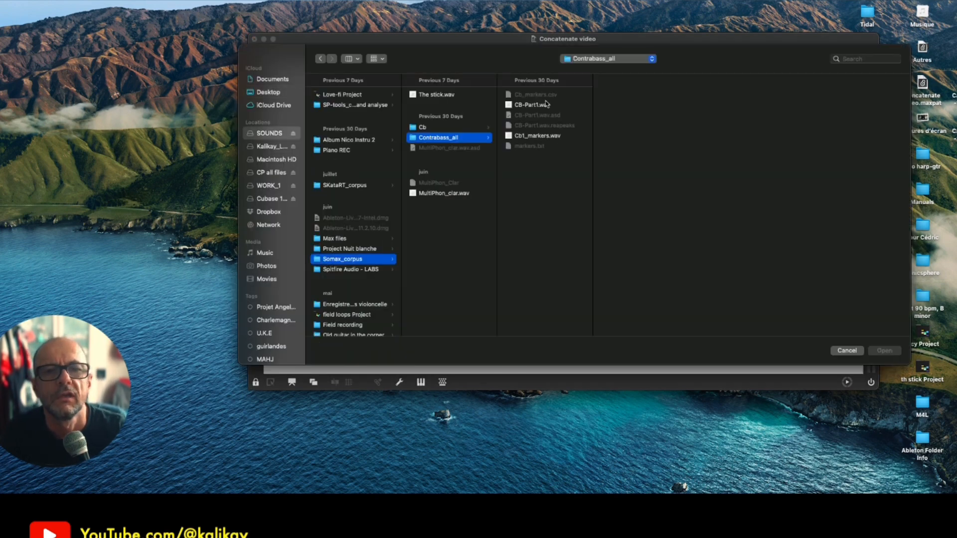
{"action": "left_click", "coordinate": [543, 106]}
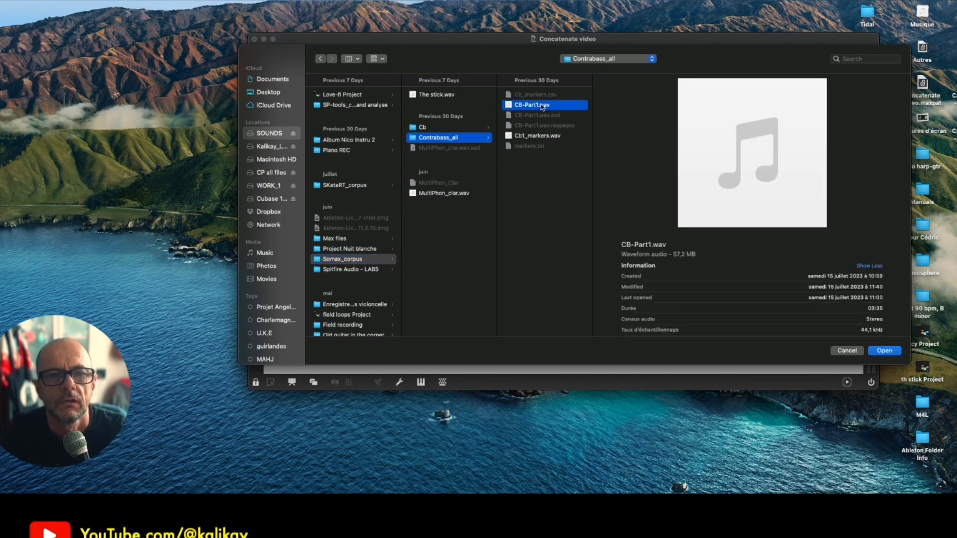
{"action": "double_click", "coordinate": [543, 106]}
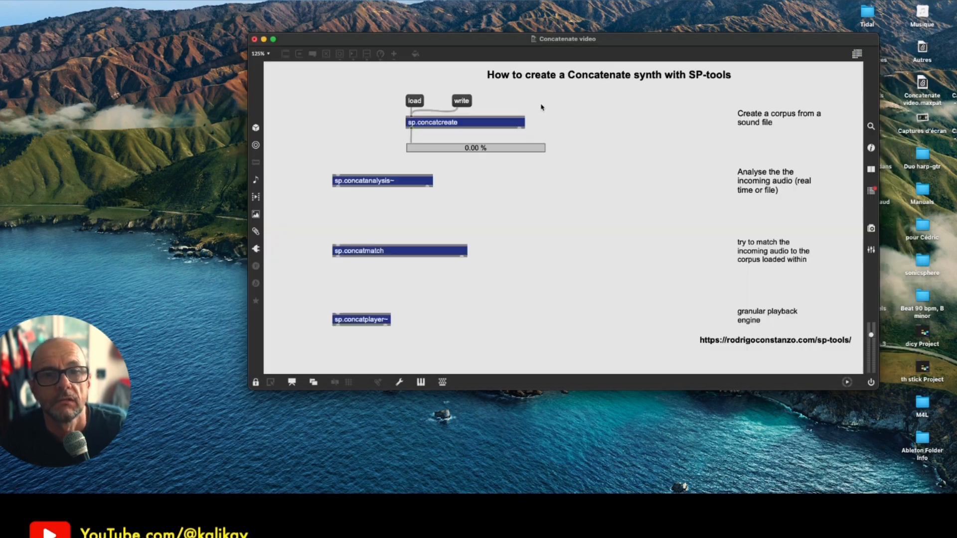
Fill in the corpus info with the artist name and the title Cb_corpus, and confirm it to start the analysis.
{"action": "left_click_drag", "start_coordinate": [320, 38], "coordinate": [830, 96]}
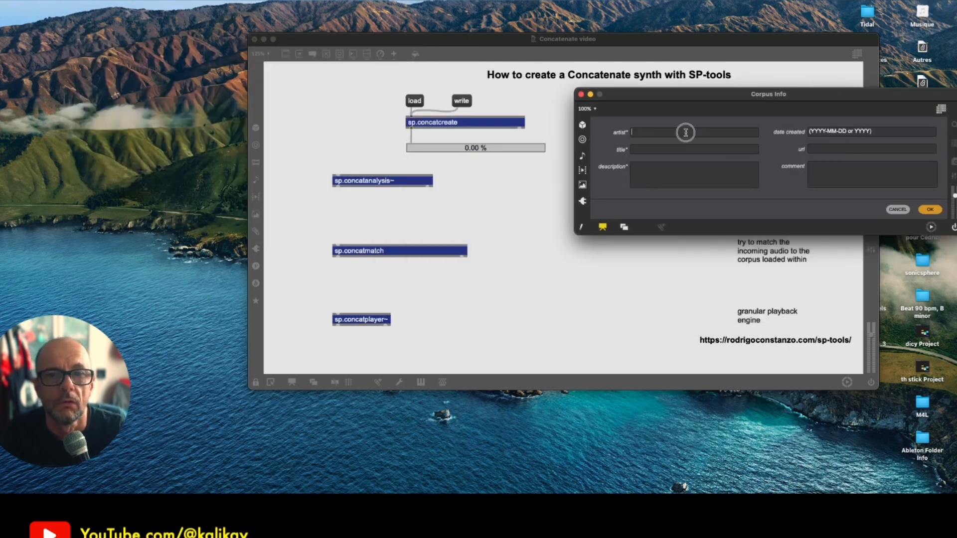
{"action": "type", "text": "kalikay"}
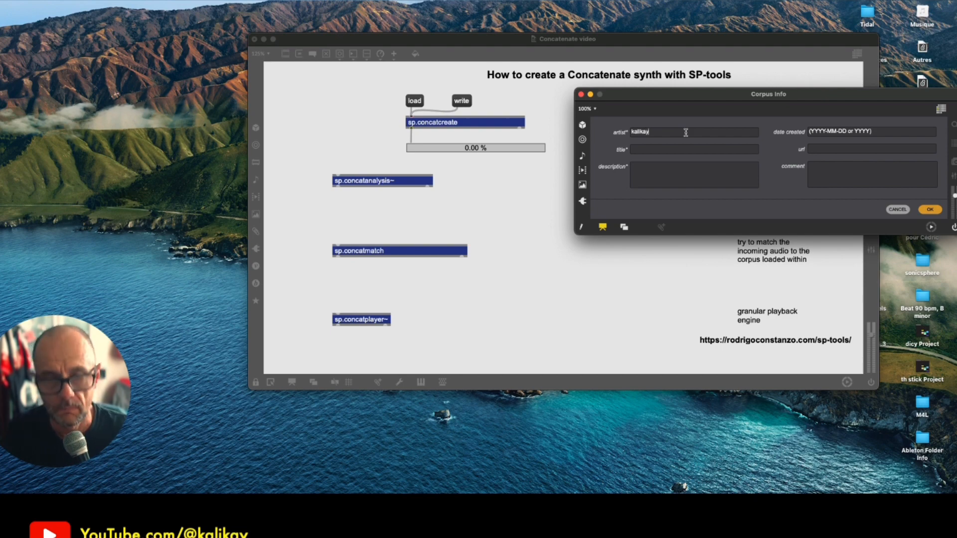
{"action": "left_click", "coordinate": [666, 149]}
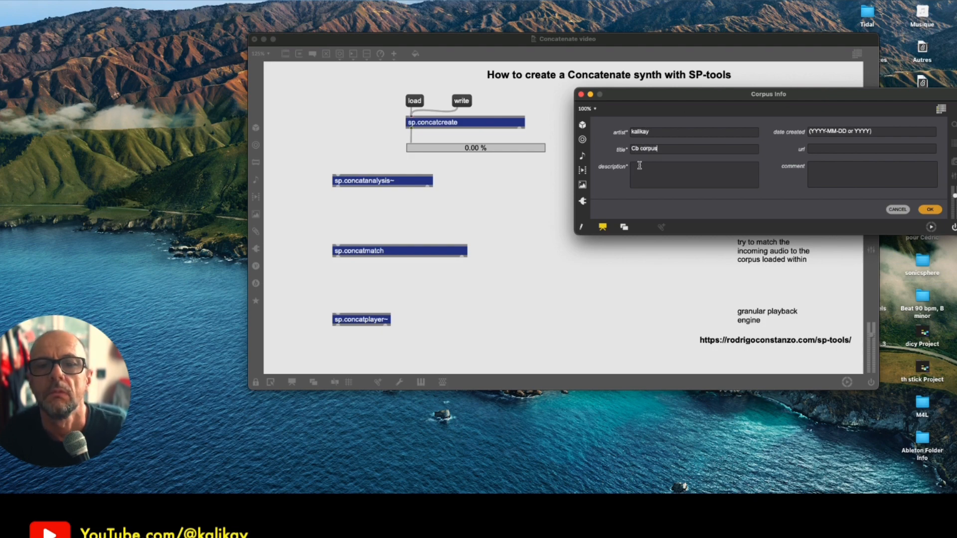
{"action": "double_click", "coordinate": [636, 149]}
{"action": "key", "text": "Right"}
{"action": "key", "text": "BackSpace"}
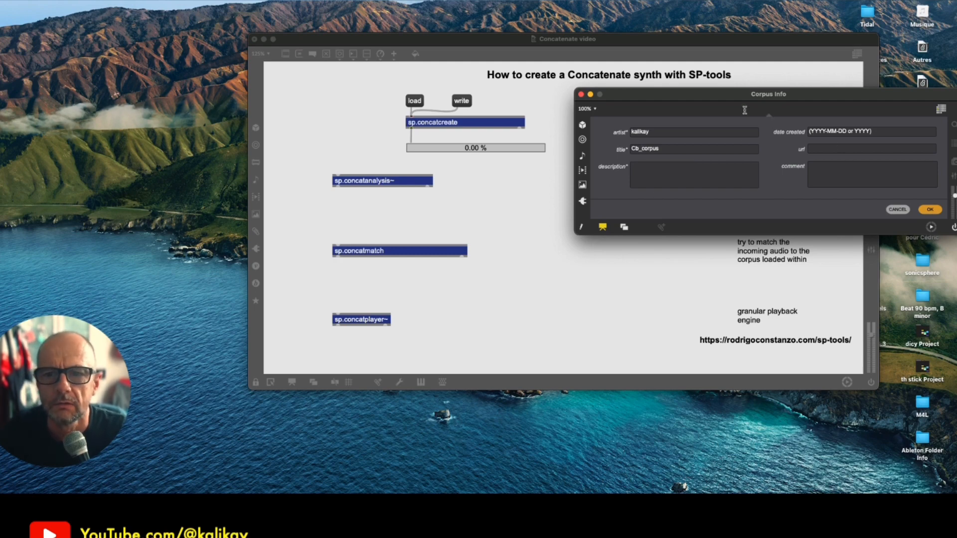
{"action": "left_click_drag", "start_coordinate": [757, 99], "coordinate": [731, 99]}
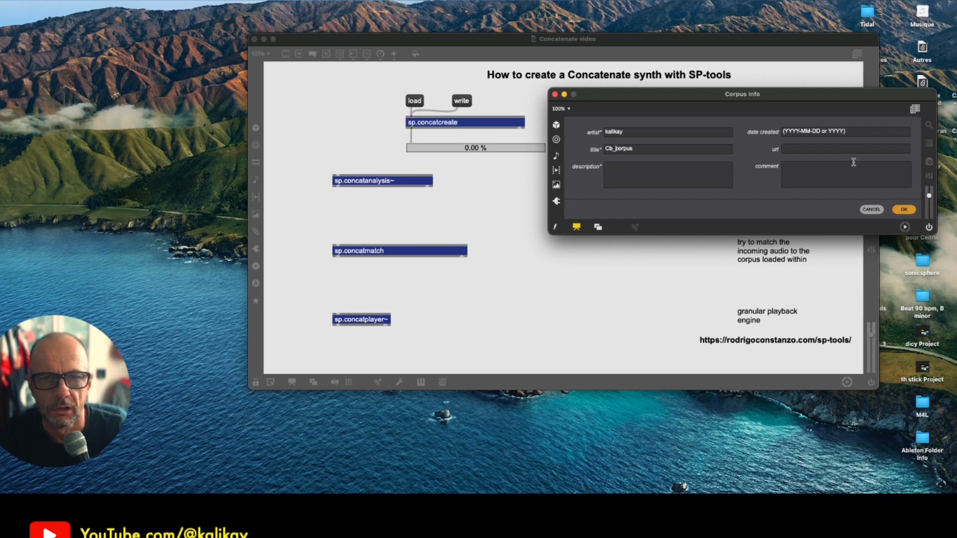
{"action": "left_click", "coordinate": [904, 210]}
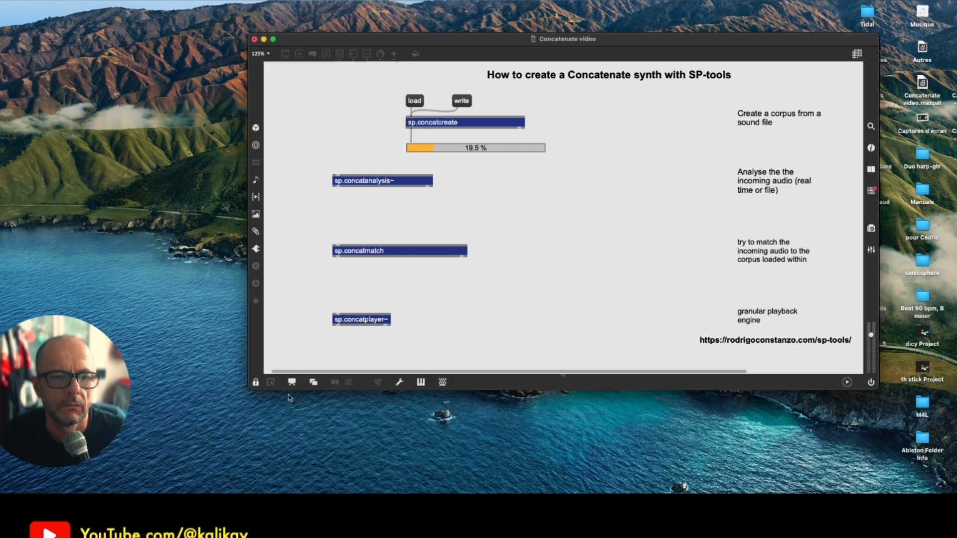
Unlock the patch, add an empty comment box beside sp.concatcreate, connect sp.concatcreate's last outlet to it, and lock the patch again.
{"action": "key", "text": "super+e"}
{"action": "left_click_drag", "start_coordinate": [313, 54], "coordinate": [569, 226]}
{"action": "left_click_drag", "start_coordinate": [520, 143], "coordinate": [622, 155]}
{"action": "left_click_drag", "start_coordinate": [597, 154], "coordinate": [591, 153]}
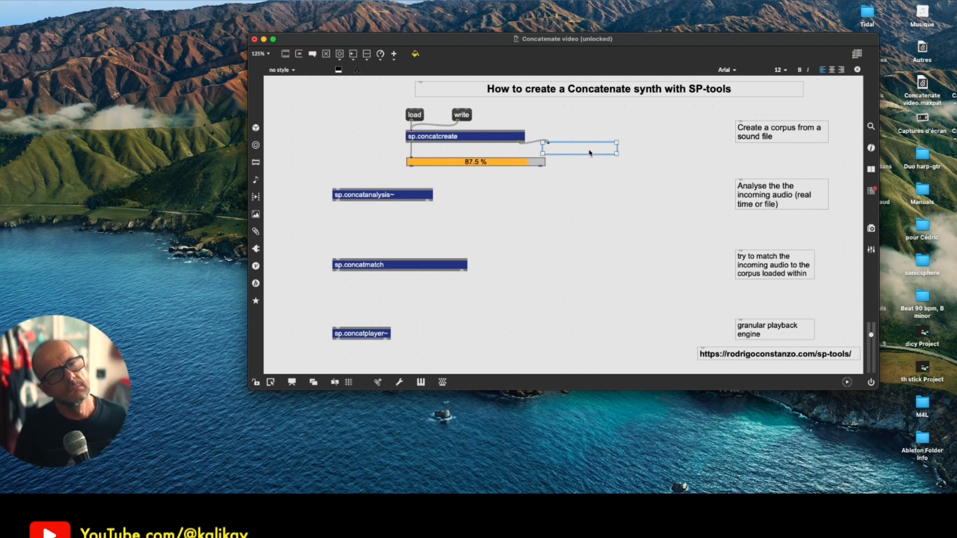
{"action": "key", "text": "super+e"}
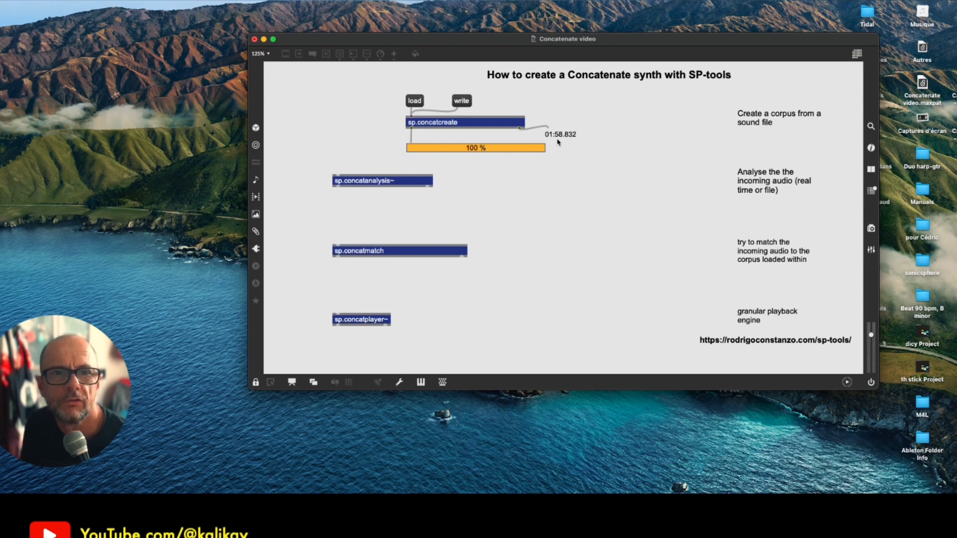
Write the analysed corpus to the Desktop as a JSON dictionary file named Cb_corpus_try.
{"action": "left_click", "coordinate": [462, 102]}
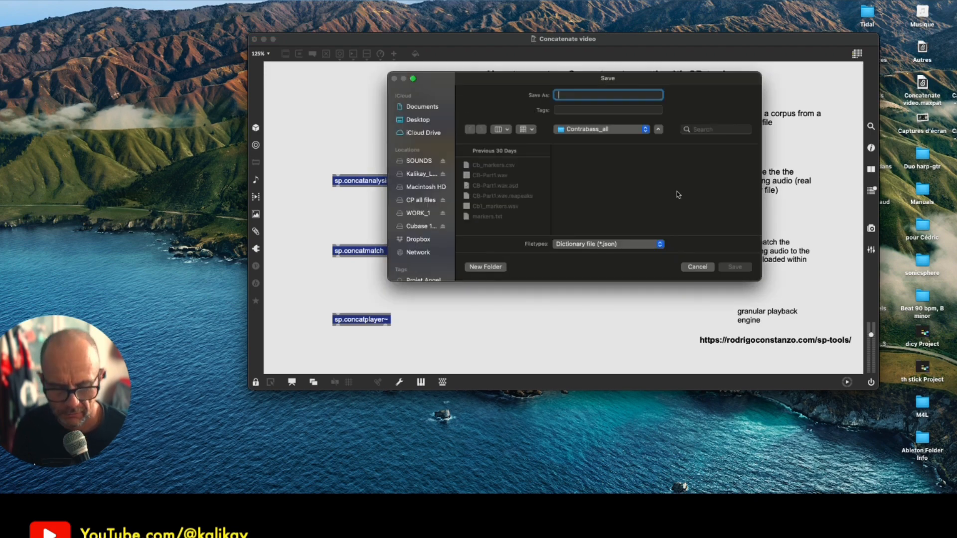
{"action": "key", "text": "super+d"}
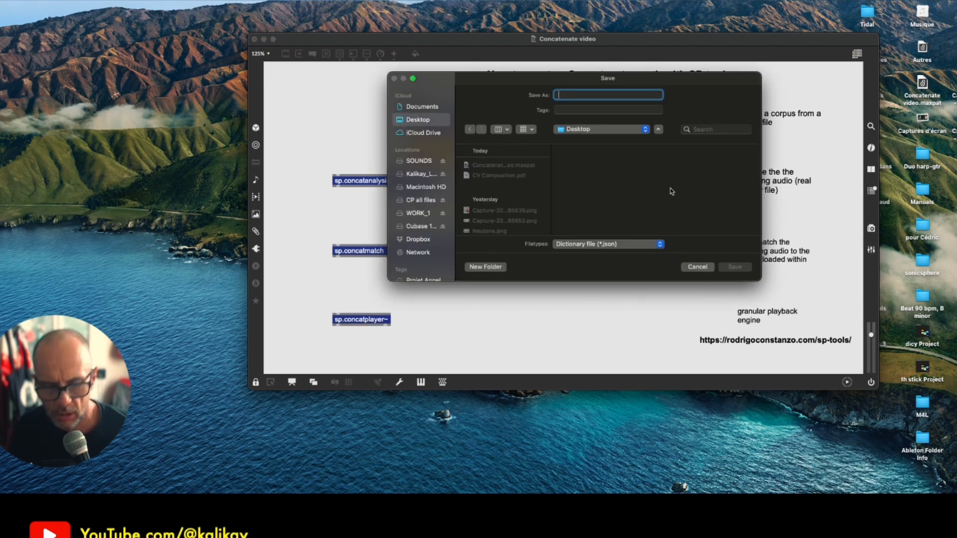
{"action": "type", "text": "c"}
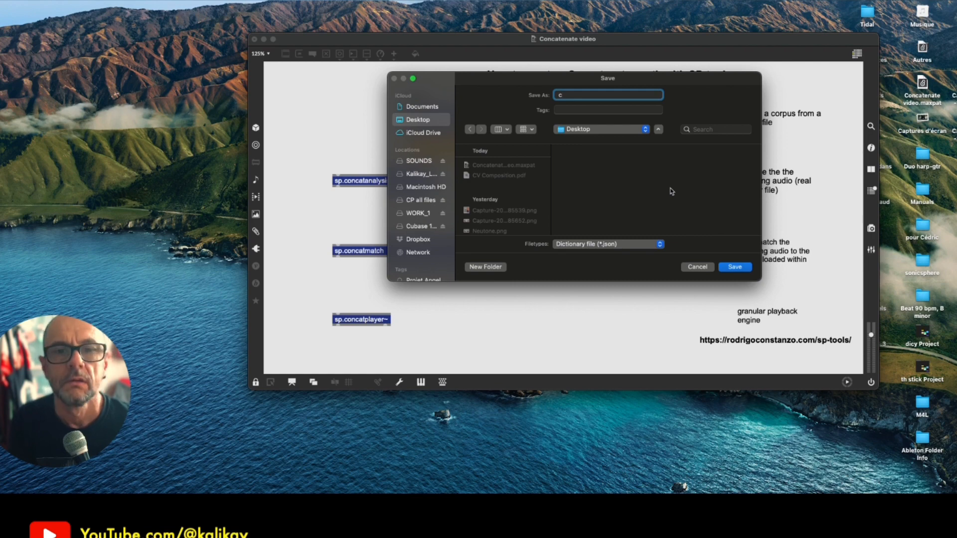
{"action": "key", "text": "BackSpace"}
{"action": "type", "text": "Cb_corpus"}
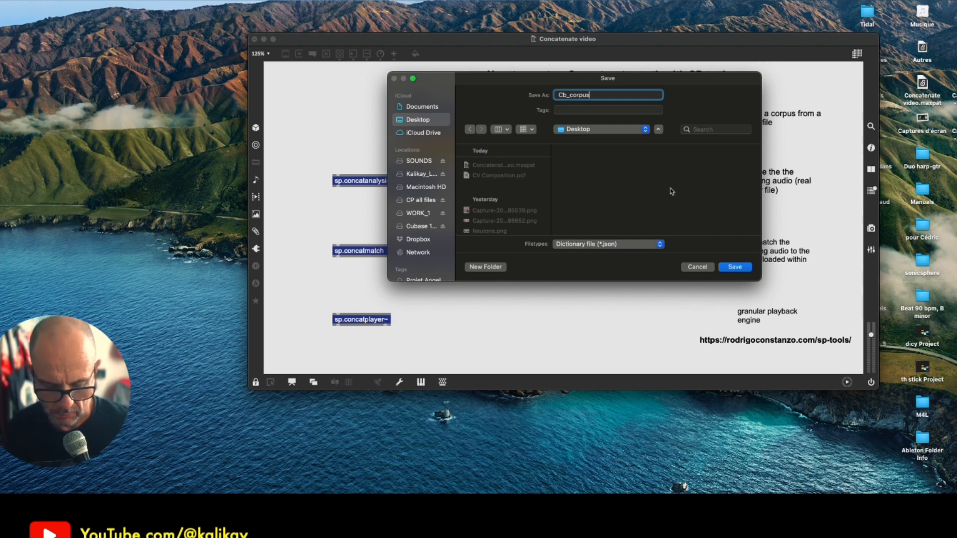
{"action": "type", "text": "y"}
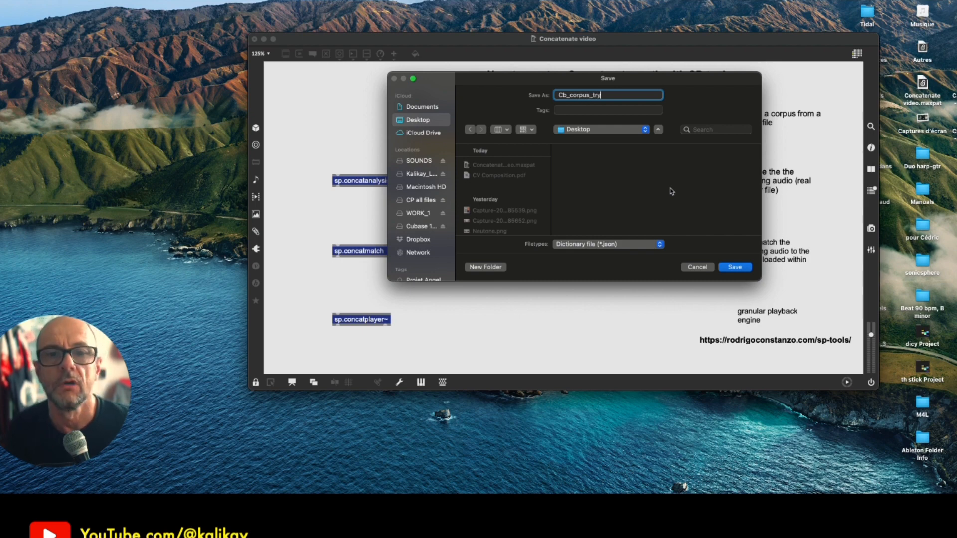
{"action": "key", "text": "Return"}
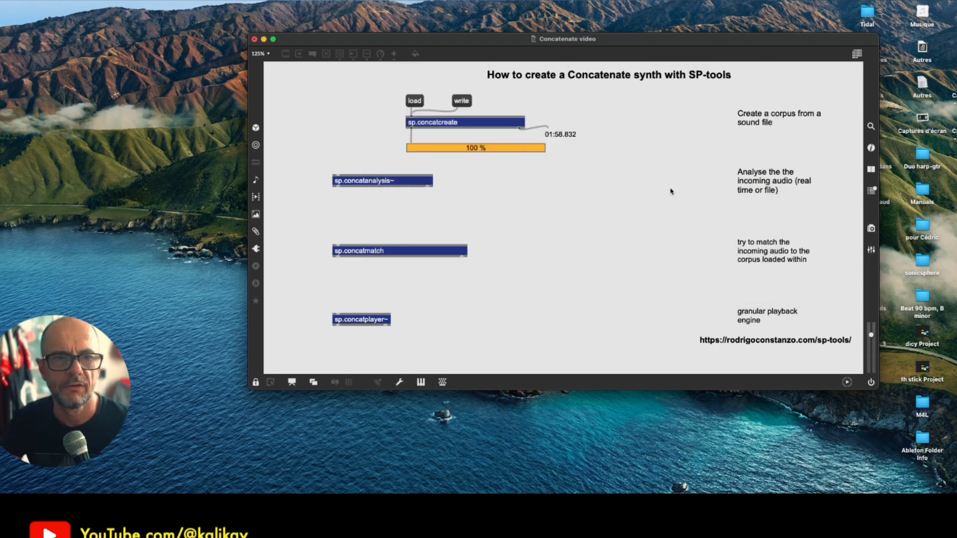
Unlock the patch, shift the sp.concatcreate group left and move sp.concatanalysis~ into the free space to its right.
{"action": "key", "text": "super+e"}
{"action": "left_click_drag", "start_coordinate": [411, 211], "coordinate": [609, 191]}
{"action": "left_click", "coordinate": [618, 149]}
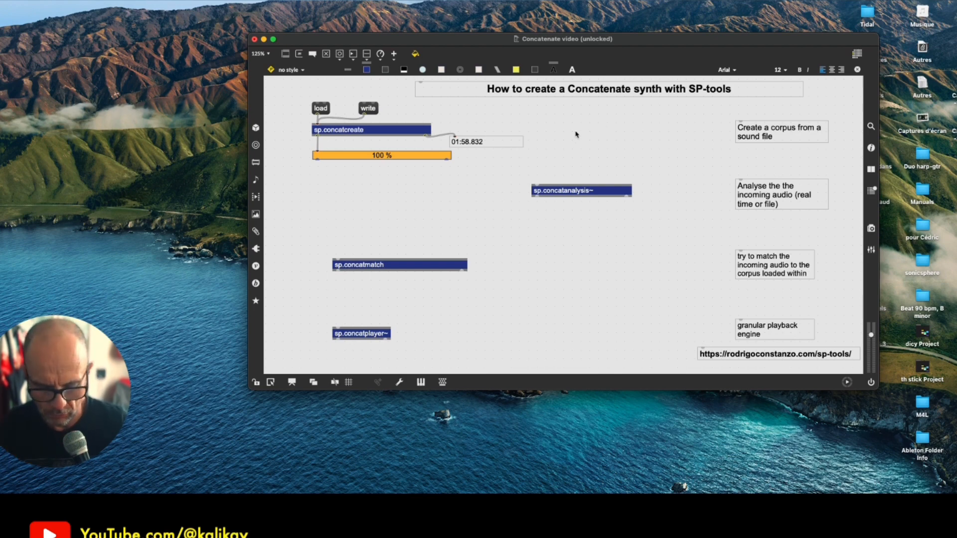
Add an adc~ 3 object above sp.concatanalysis~ for audio input 3.
{"action": "type", "text": "n"}
{"action": "type", "text": "adc~"}
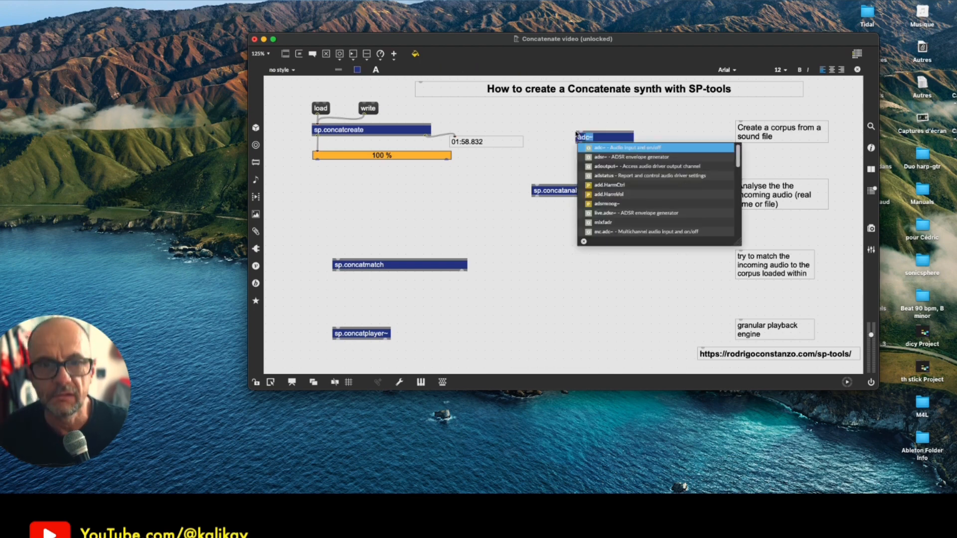
{"action": "key", "text": "Tab"}
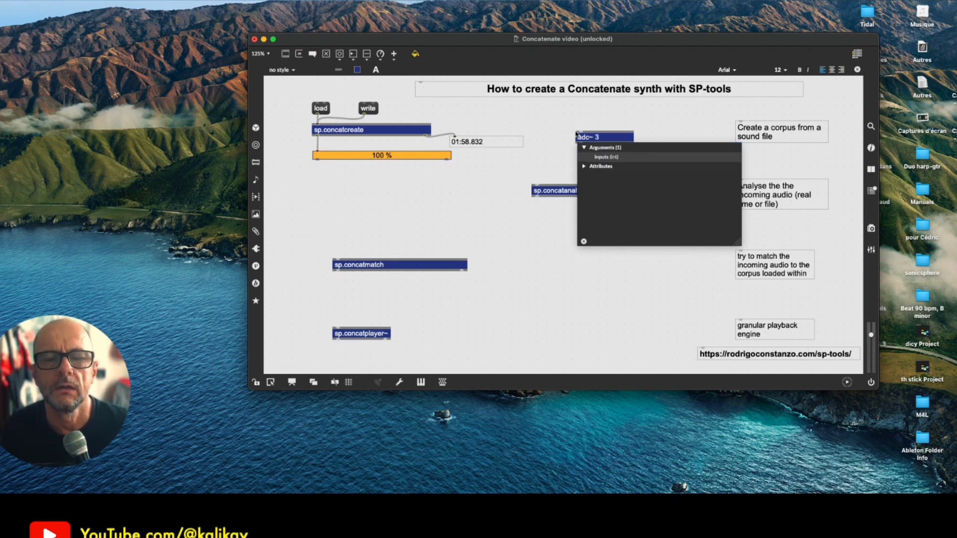
{"action": "type", "text": "3"}
{"action": "key", "text": "Return"}
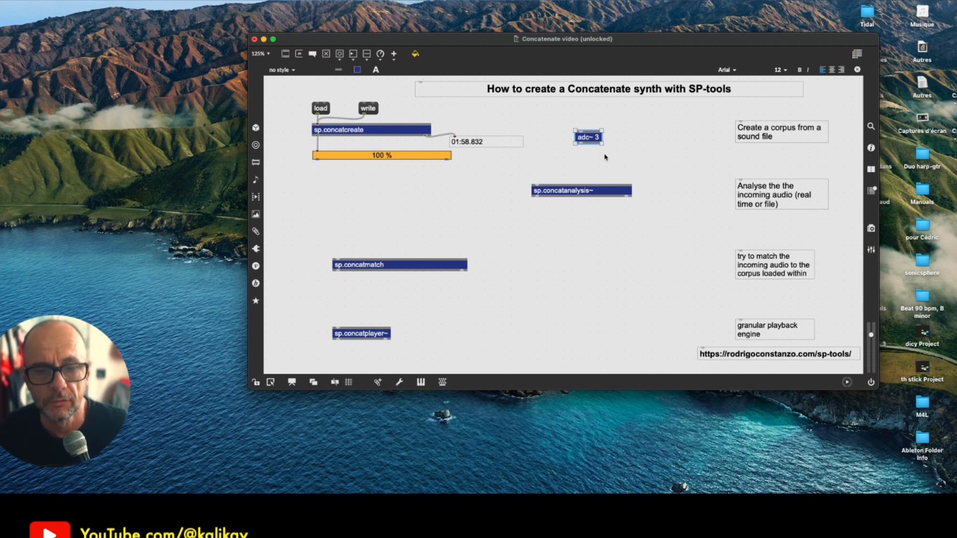
Align adc~ 3 above sp.concatanalysis~, connect it to the analysis input, and add a toggle above wired into adc~ 3.
{"action": "mouse_move", "coordinate": [592, 136]}
{"action": "left_mouse_down"}
{"action": "mouse_move", "coordinate": [548, 153]}
{"action": "mouse_move", "coordinate": [537, 184]}
{"action": "left_mouse_up"}
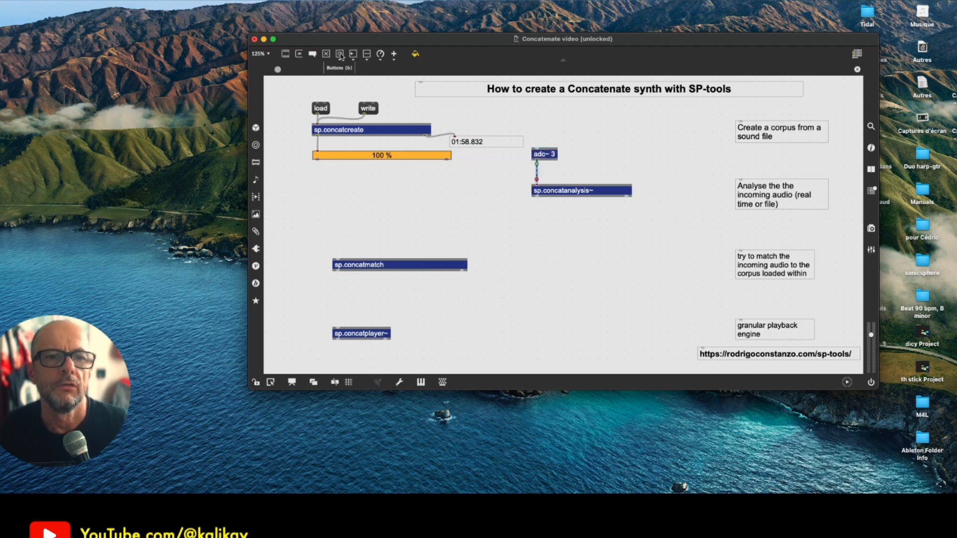
{"action": "left_click_drag", "start_coordinate": [326, 54], "coordinate": [541, 123]}
{"action": "left_click_drag", "start_coordinate": [592, 191], "coordinate": [592, 186]}
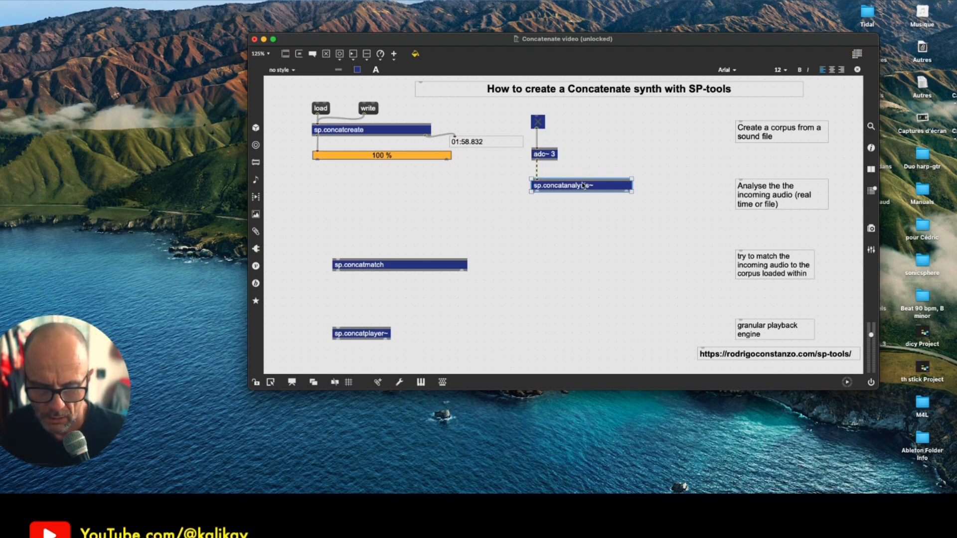
Move sp.concatmatch below sp.concatanalysis~, connect the analysis output to it, and wire a copy of the load message into sp.concatmatch.
{"action": "left_click_drag", "start_coordinate": [398, 267], "coordinate": [597, 234]}
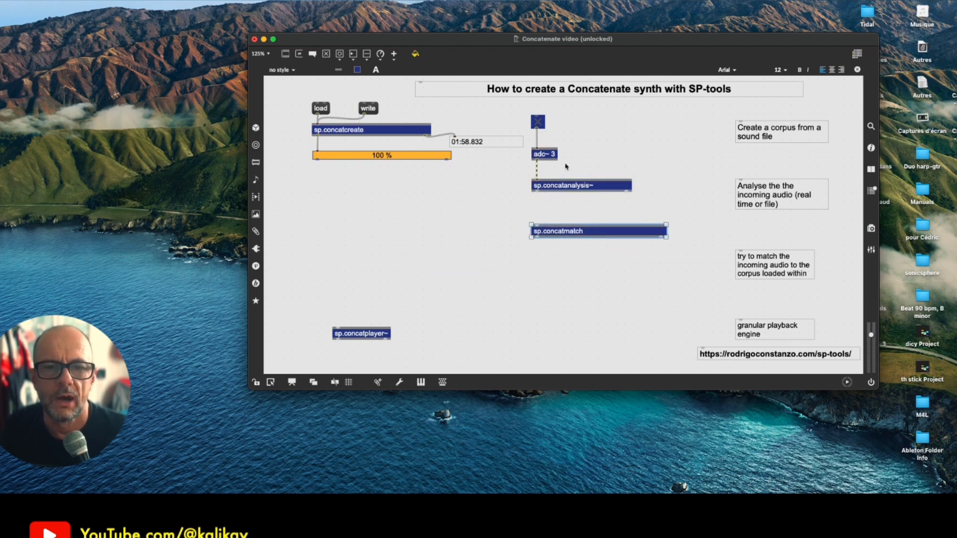
{"action": "left_click_drag", "start_coordinate": [536, 191], "coordinate": [539, 231]}
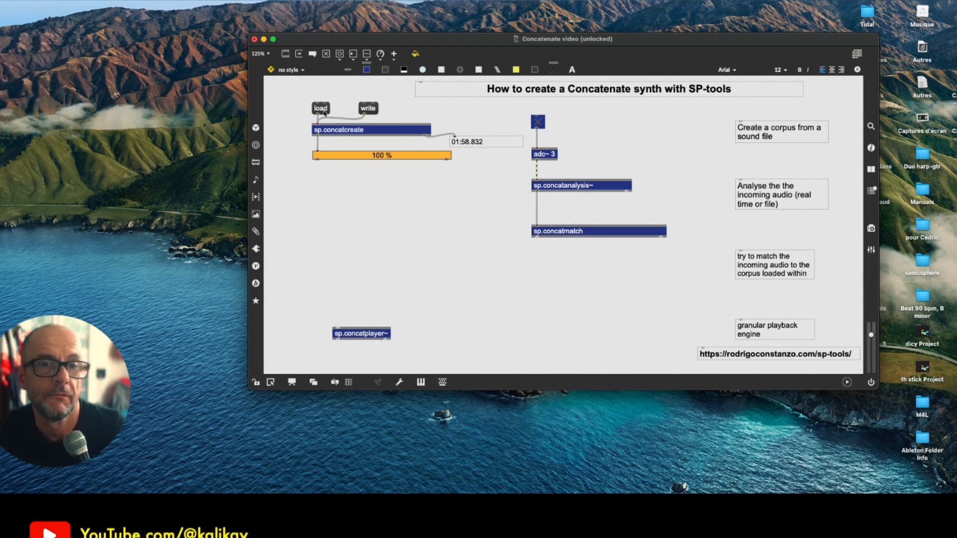
{"action": "left_click_drag", "start_coordinate": [321, 108], "coordinate": [538, 225]}
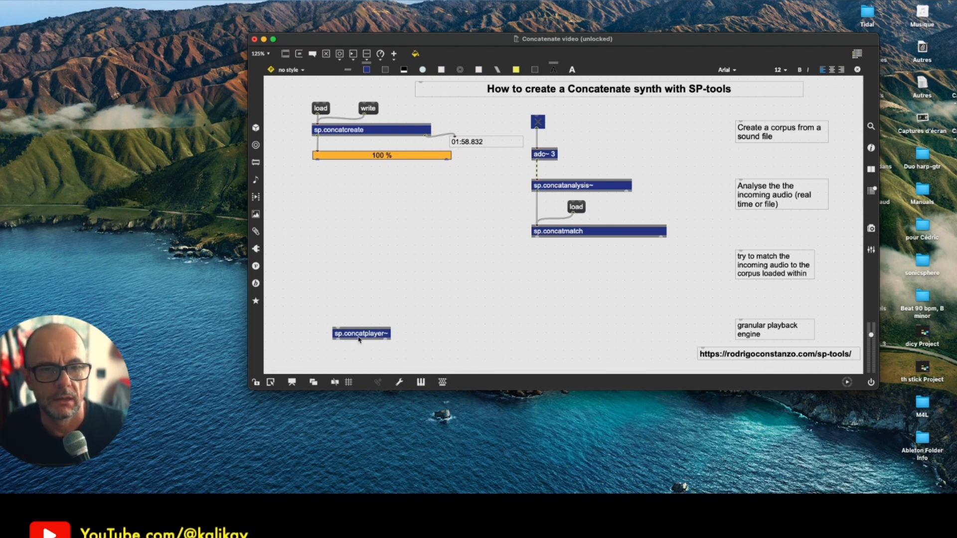
Place sp.concatplayer~ below sp.concatmatch, connect them, and route both player outlets to a new ezdac~ underneath.
{"action": "left_click_drag", "start_coordinate": [356, 339], "coordinate": [555, 280]}
{"action": "left_click_drag", "start_coordinate": [537, 238], "coordinate": [537, 271]}
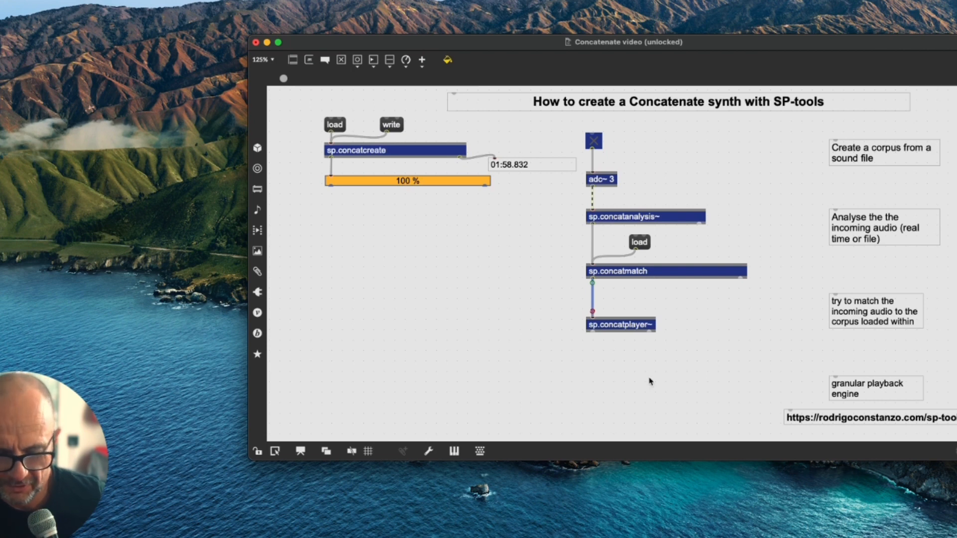
{"action": "left_click", "coordinate": [585, 383]}
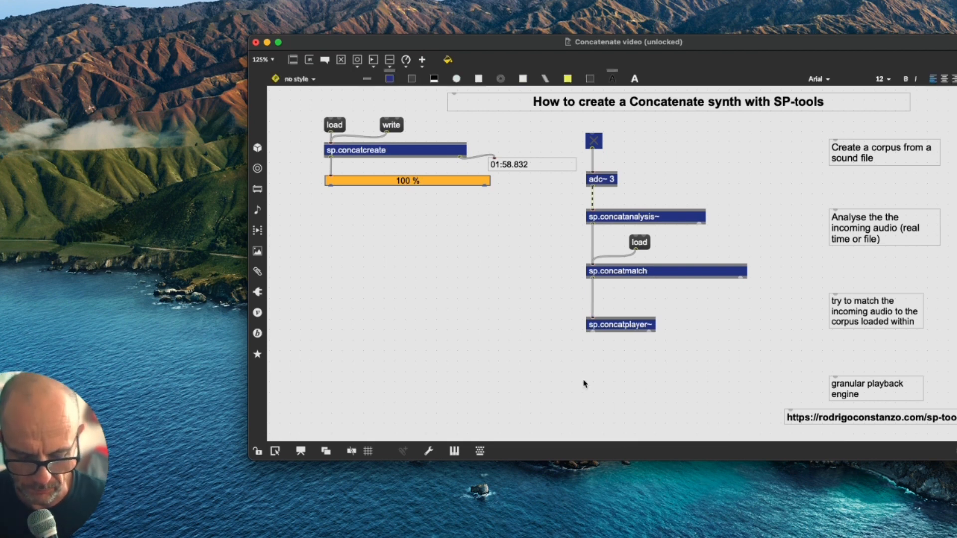
{"action": "type", "text": "nez"}
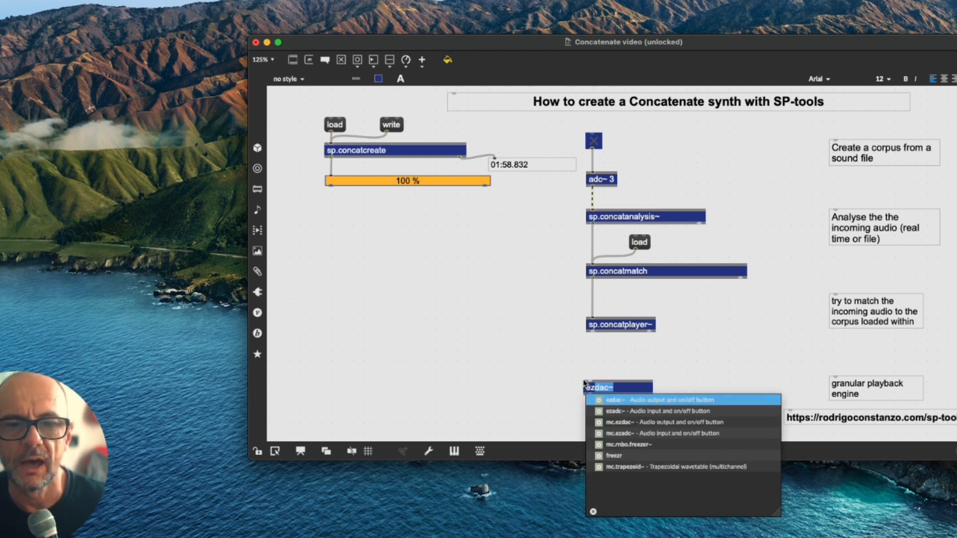
{"action": "key", "text": "Return"}
{"action": "left_click_drag", "start_coordinate": [592, 331], "coordinate": [593, 378]}
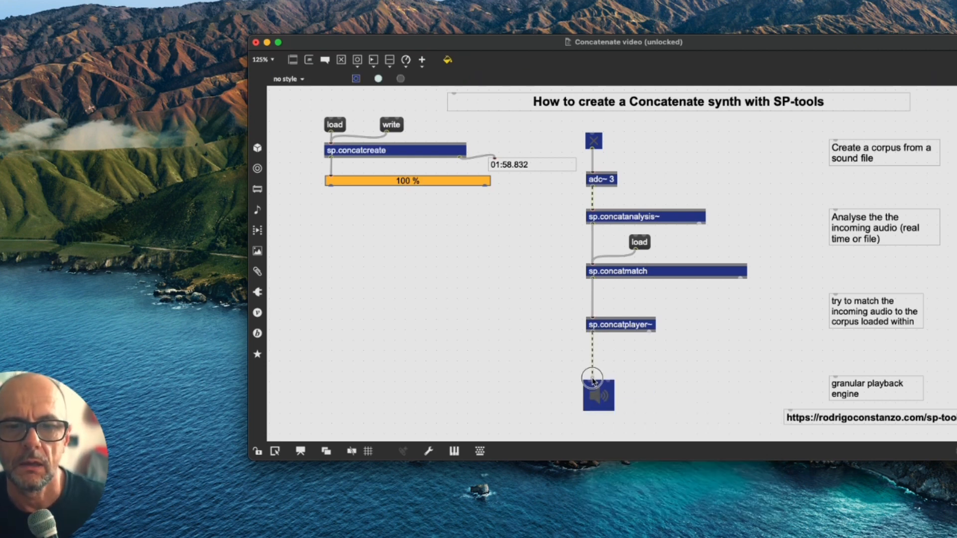
{"action": "left_click_drag", "start_coordinate": [649, 331], "coordinate": [608, 380]}
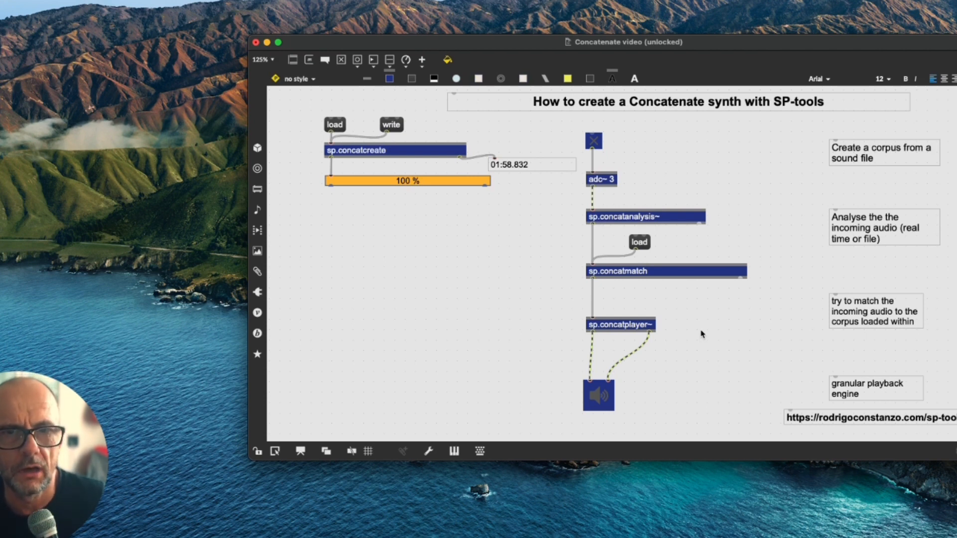
Lock the patch, load Cb_corpus_try.json from the Desktop into sp.concatmatch, and switch off the adc~ toggle.
{"action": "left_click", "coordinate": [258, 453]}
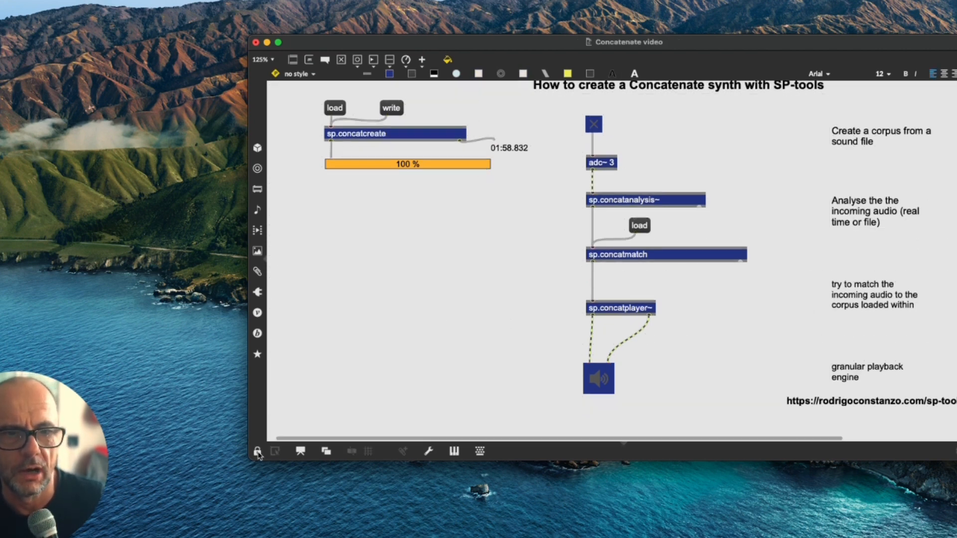
{"action": "left_click", "coordinate": [642, 228]}
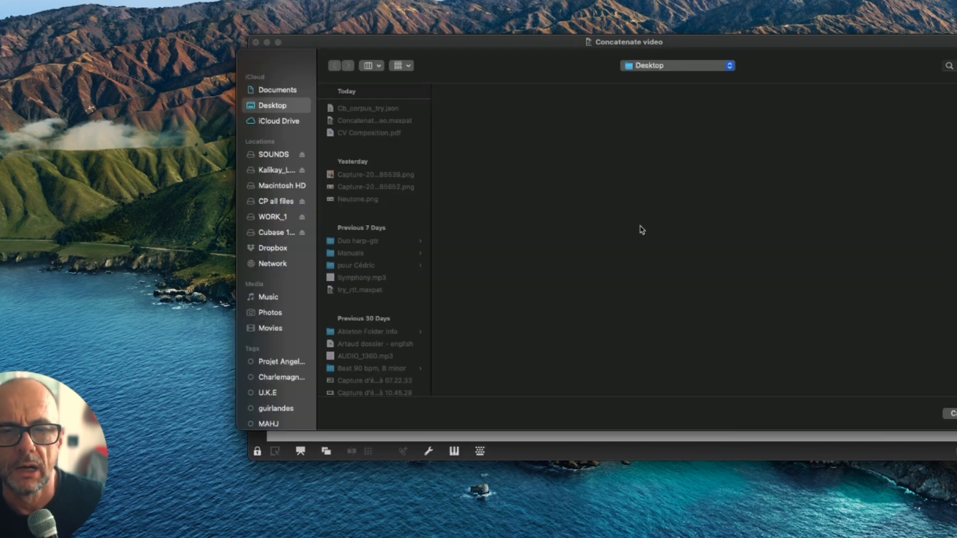
{"action": "left_click", "coordinate": [376, 110]}
{"action": "double_click", "coordinate": [376, 110]}
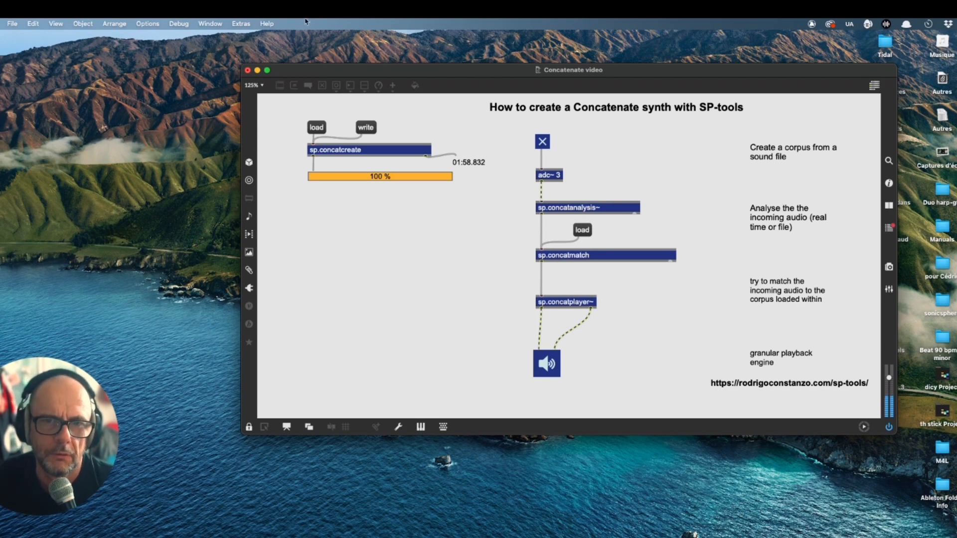
{"action": "left_click", "coordinate": [544, 142]}
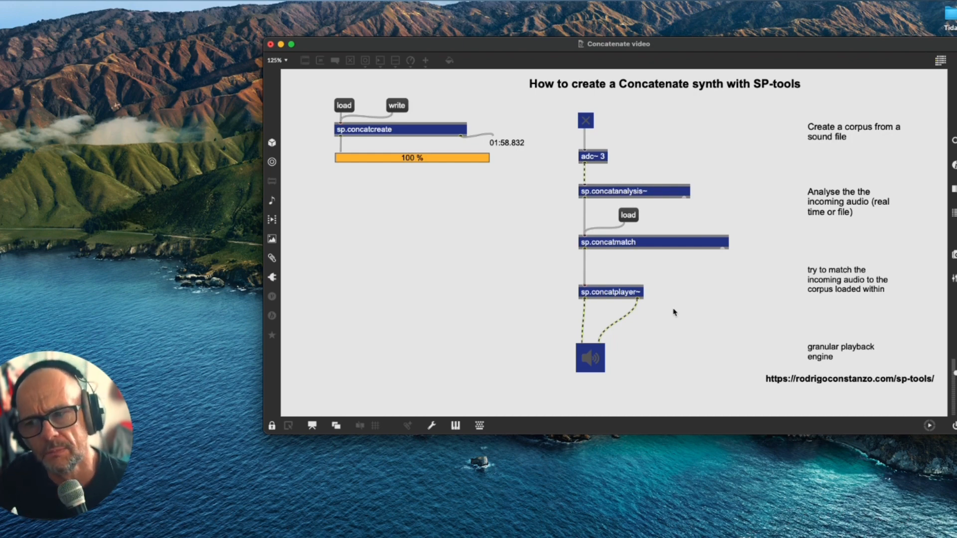
Paste a waveform display below the ezdac~, connect sp.concatmatch's last outlet to its first inlet, and lock the patch.
{"action": "left_click_drag", "start_coordinate": [691, 47], "coordinate": [549, 33]}
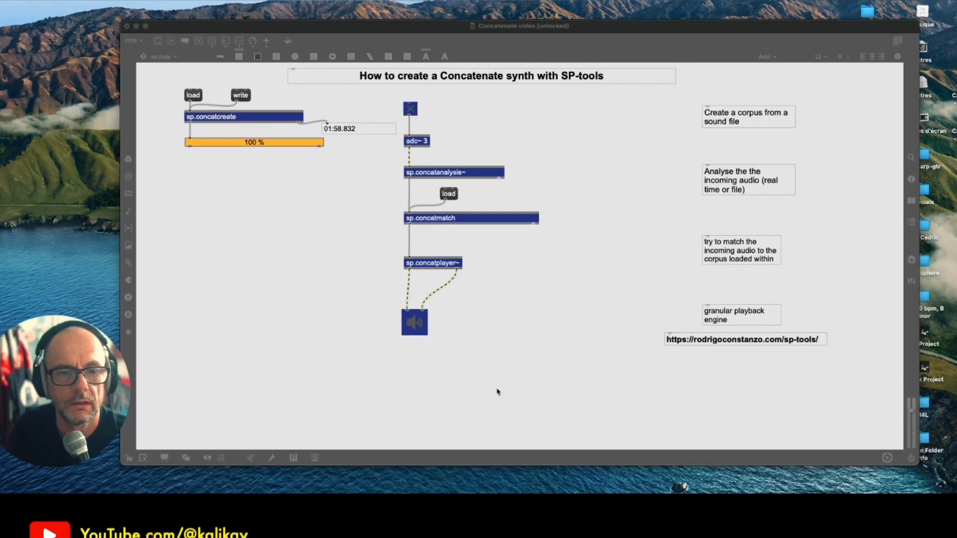
{"action": "left_click", "coordinate": [497, 391]}
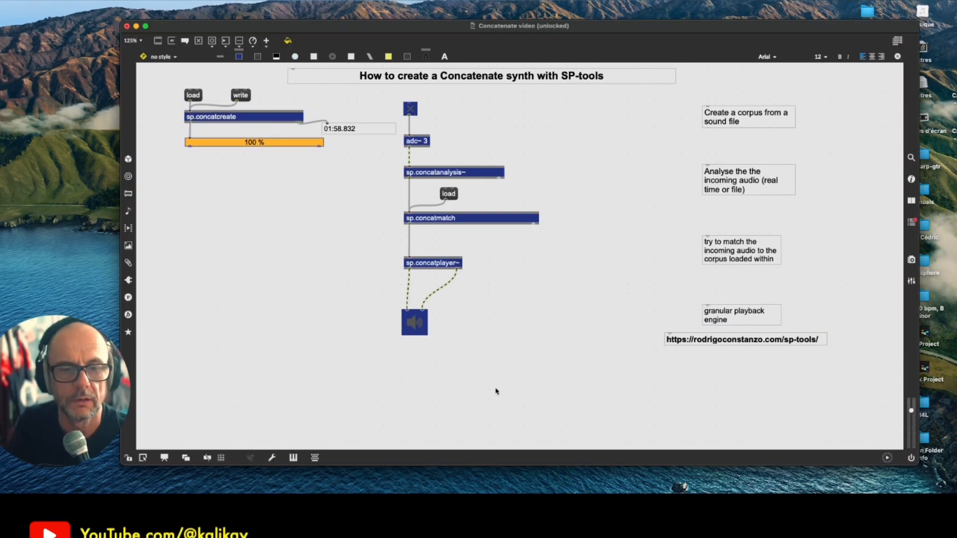
{"action": "key", "text": "super+v"}
{"action": "scroll", "coordinate": [492, 359], "scroll_direction": "down", "scroll_amount": 2}
{"action": "left_click_drag", "start_coordinate": [594, 441], "coordinate": [517, 352]}
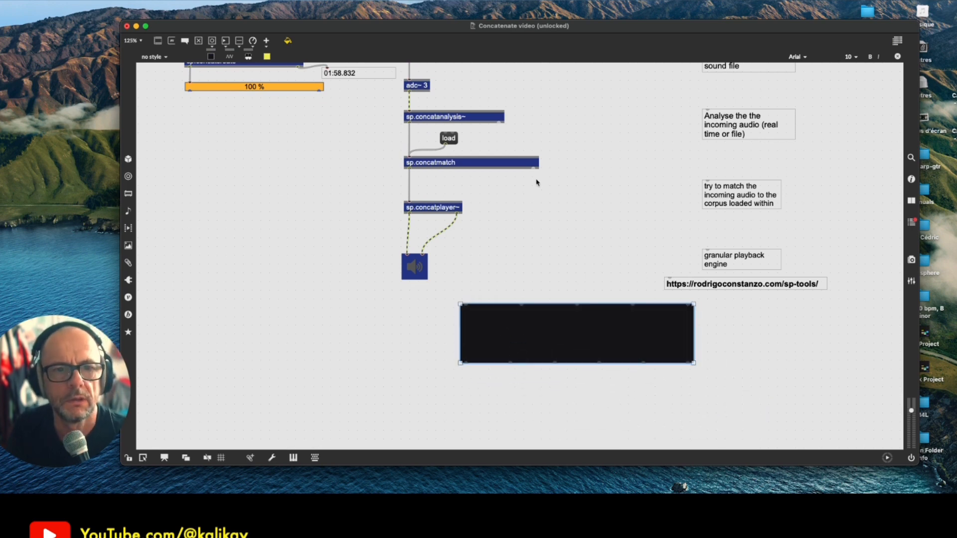
{"action": "left_click_drag", "start_coordinate": [533, 170], "coordinate": [467, 301]}
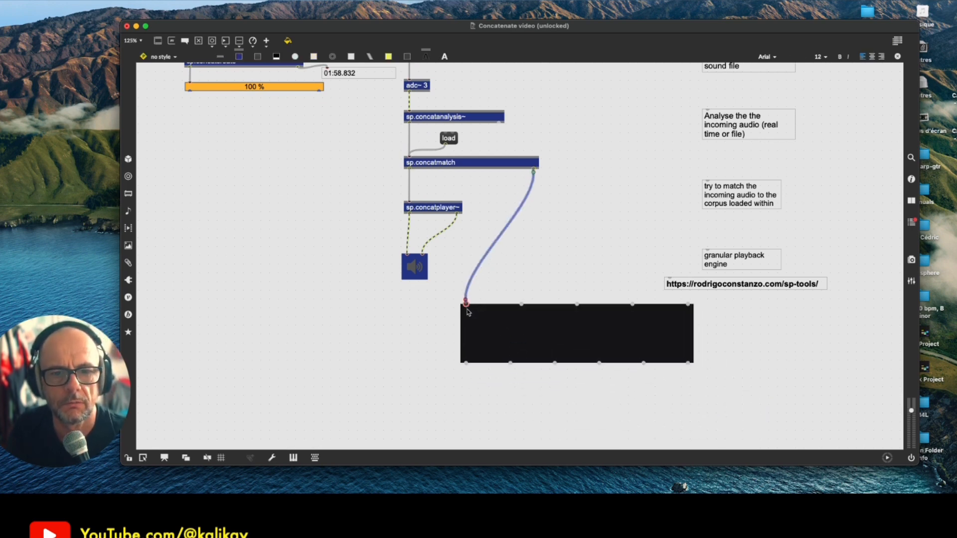
{"action": "key", "text": "super+e"}
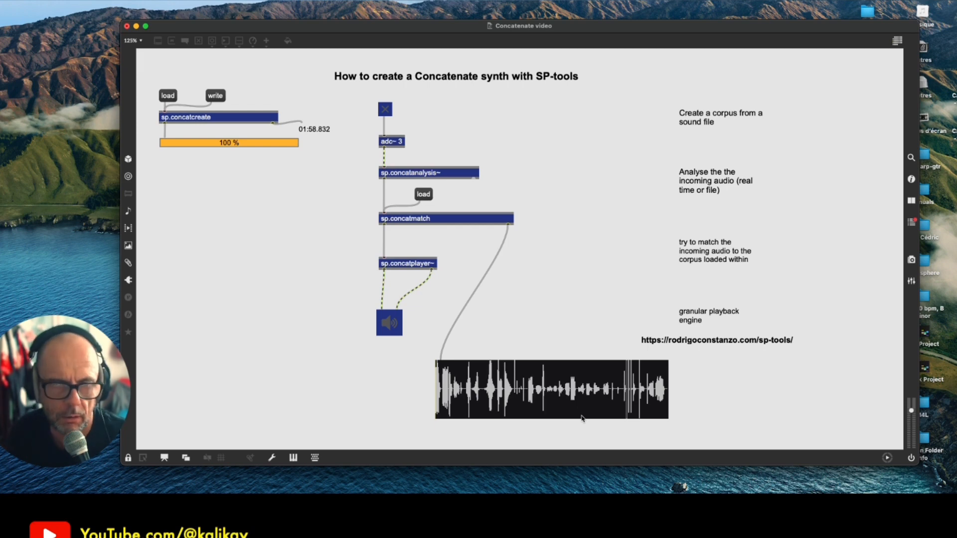
Test the patch by turning on the ezdac~ output and the adc~ input toggle.
{"action": "left_click", "coordinate": [395, 325]}
{"action": "left_click", "coordinate": [386, 109]}
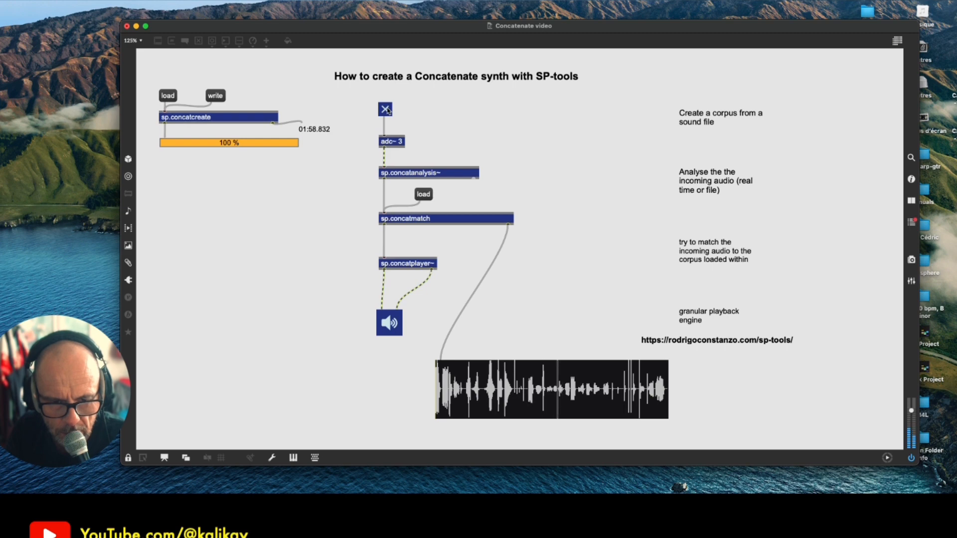
Unlock the patch, duplicate the ezdac~ to its left, connect adc~ 3 to both inlets of the copy, and try the input toggle.
{"action": "left_click", "coordinate": [128, 458]}
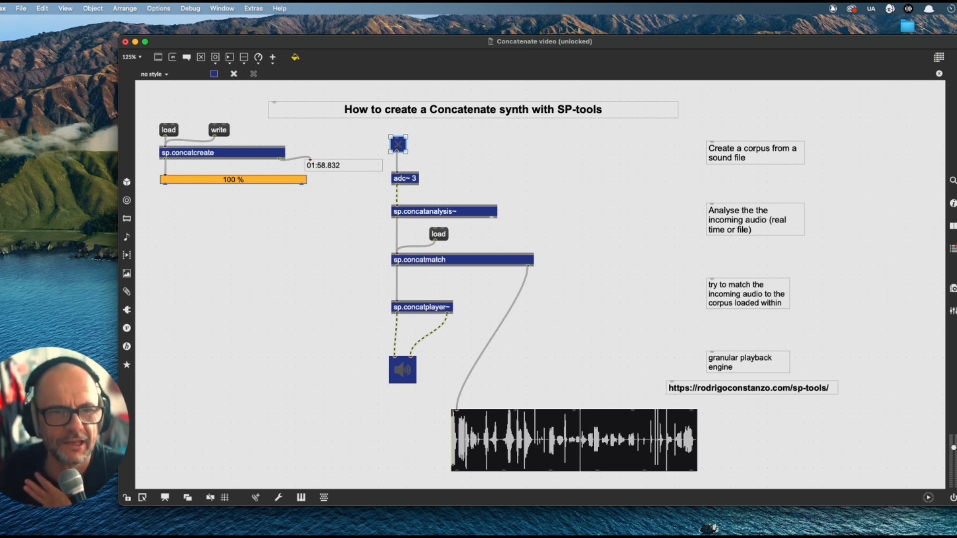
{"action": "left_click", "coordinate": [291, 326]}
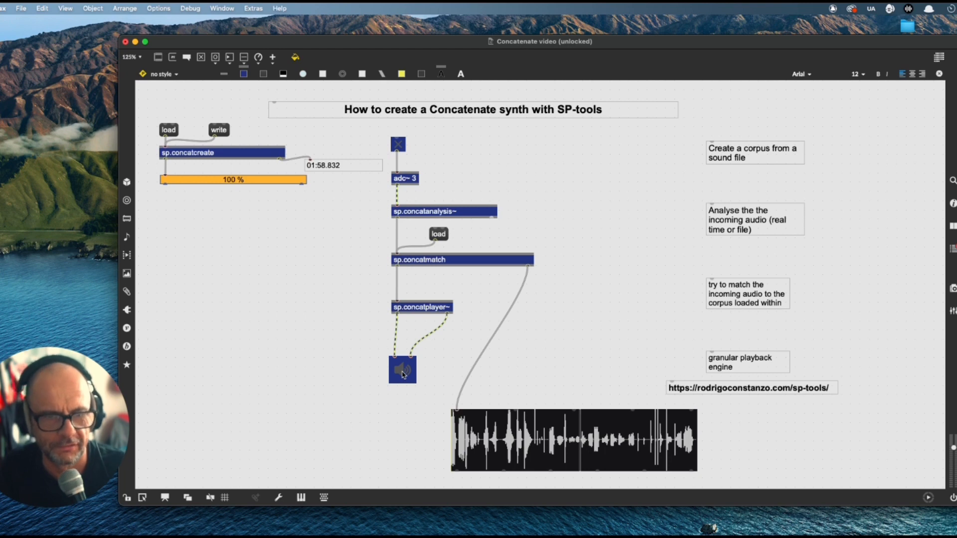
{"action": "left_click_drag", "start_coordinate": [404, 375], "coordinate": [320, 375]}
{"action": "left_click_drag", "start_coordinate": [395, 185], "coordinate": [327, 327]}
{"action": "left_click_drag", "start_coordinate": [327, 327], "coordinate": [310, 359]}
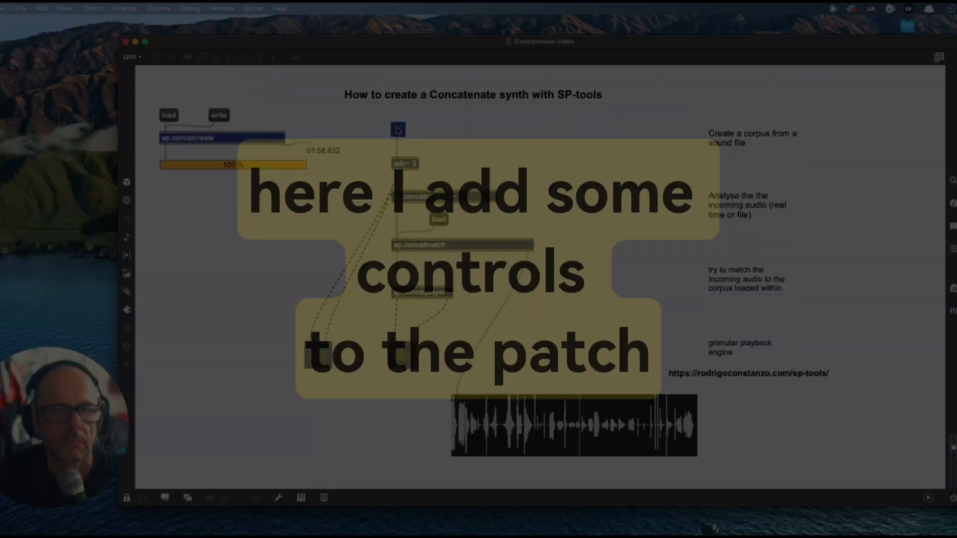
{"action": "left_click", "coordinate": [398, 130]}
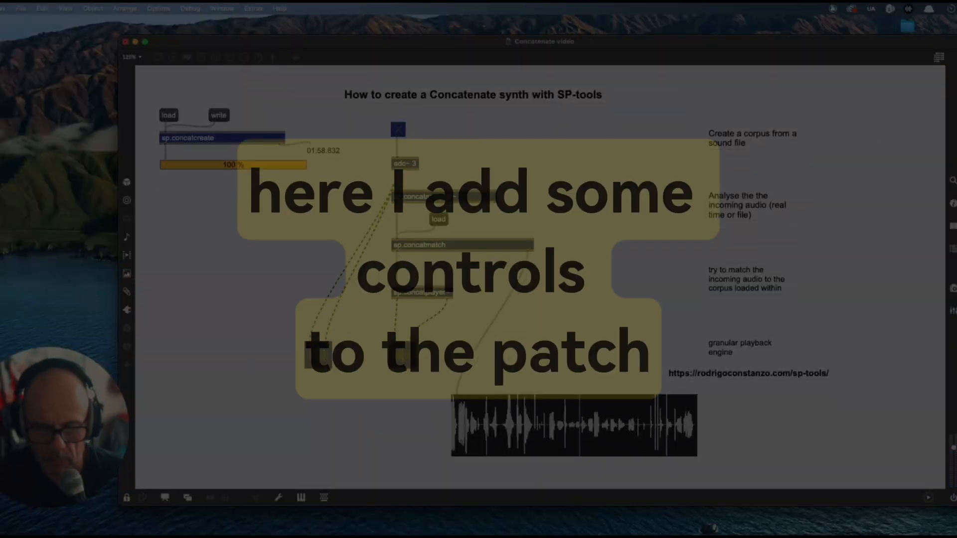
Unlock the patch, place a rate dial near sp.concatanalysis~, and look through that object's attributes.
{"action": "key", "text": "super+e"}
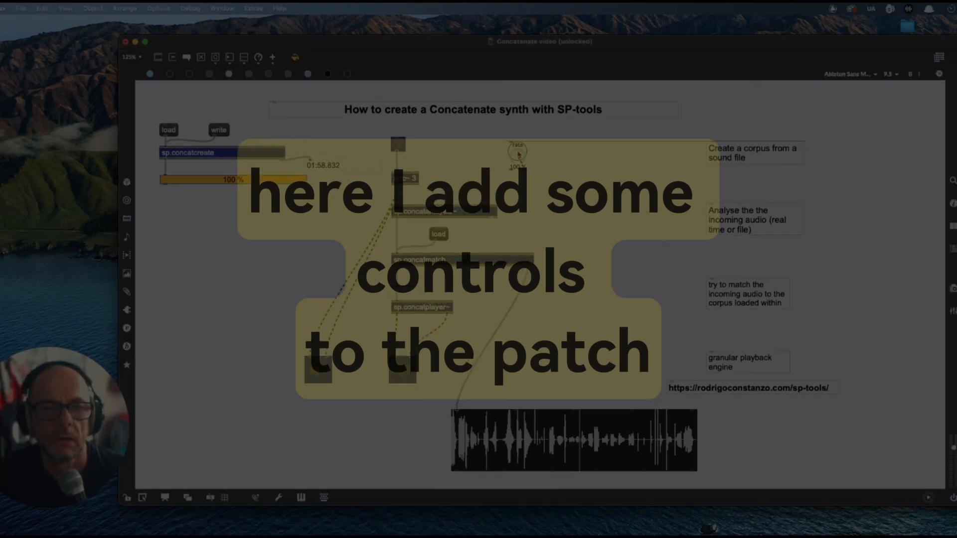
{"action": "left_click", "coordinate": [392, 179]}
{"action": "left_click", "coordinate": [392, 179]}
{"action": "right_click", "coordinate": [392, 179]}
{"action": "mouse_move", "coordinate": [399, 176]}
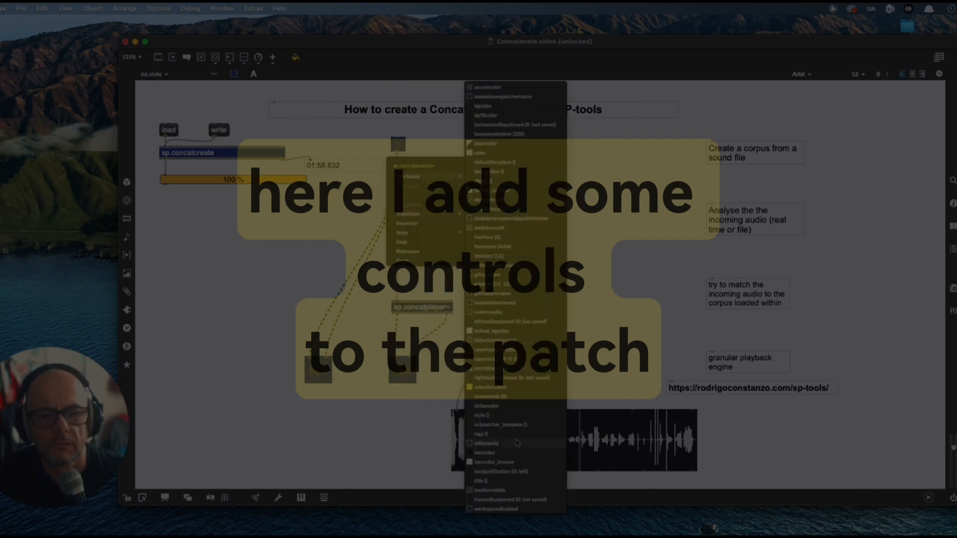
{"action": "left_click", "coordinate": [632, 339]}
{"action": "left_click", "coordinate": [392, 212]}
{"action": "mouse_move", "coordinate": [410, 176]}
{"action": "left_click", "coordinate": [328, 248]}
{"action": "left_click", "coordinate": [327, 248]}
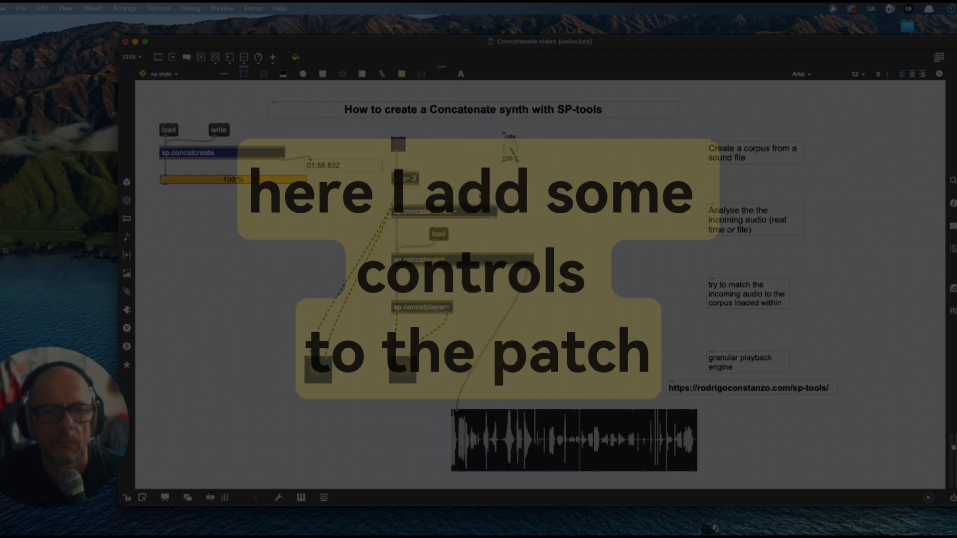
{"action": "right_click", "coordinate": [431, 216]}
{"action": "left_click", "coordinate": [448, 219]}
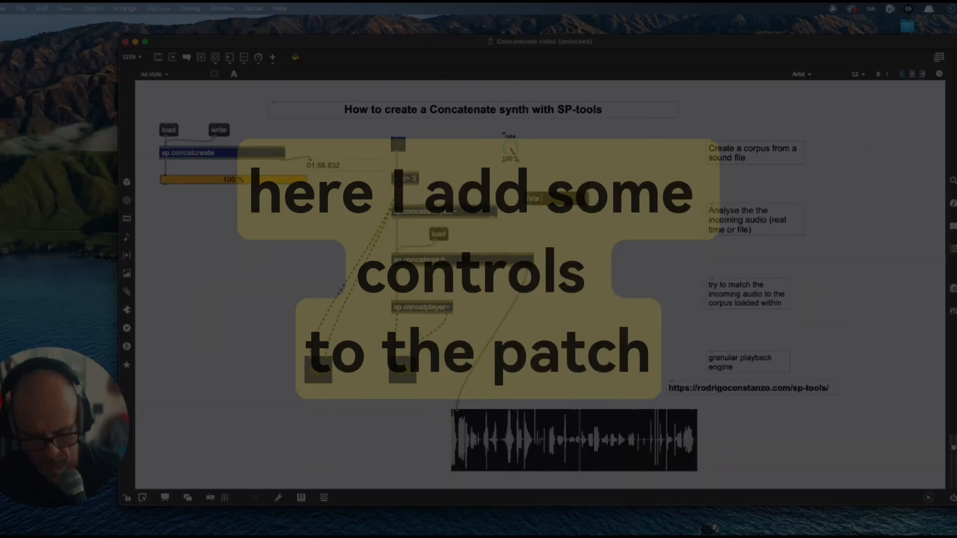
Wire the rate dial through a rate $1 message into sp.concatanalysis~, then lock the patch and test the dial with live input.
{"action": "left_click_drag", "start_coordinate": [542, 198], "coordinate": [518, 178]}
{"action": "left_click_drag", "start_coordinate": [504, 162], "coordinate": [397, 207]}
{"action": "key", "text": "super+e"}
{"action": "left_click", "coordinate": [399, 130]}
{"action": "mouse_move", "coordinate": [511, 134]}
{"action": "left_mouse_down"}
{"action": "mouse_move", "coordinate": [509, 172]}
{"action": "mouse_move", "coordinate": [510, 132]}
{"action": "left_mouse_up"}
{"action": "left_click", "coordinate": [398, 131]}
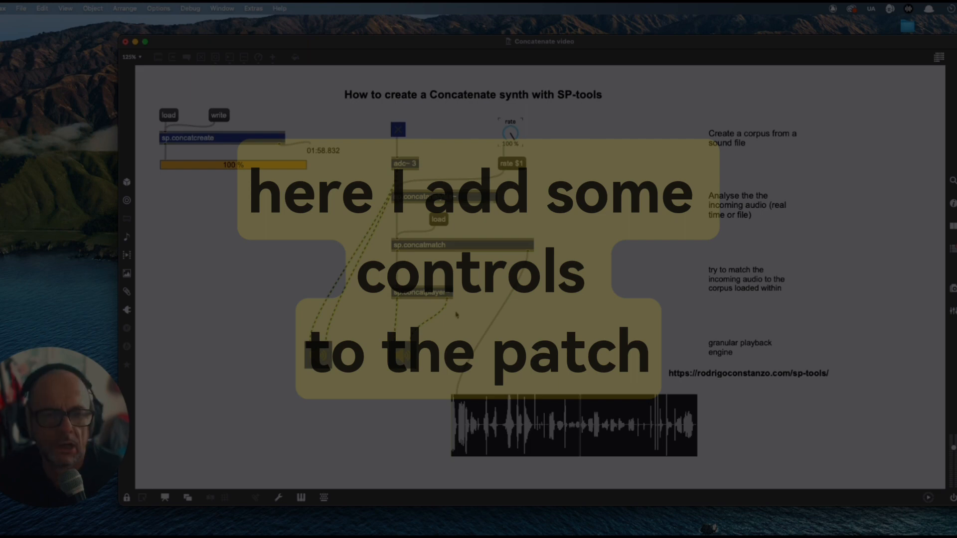
Unlock the patch and open the documentation of sp.concatplayer~ to check its available parameters.
{"action": "key", "text": "super+e"}
{"action": "right_click", "coordinate": [422, 307]}
{"action": "left_click", "coordinate": [449, 257]}
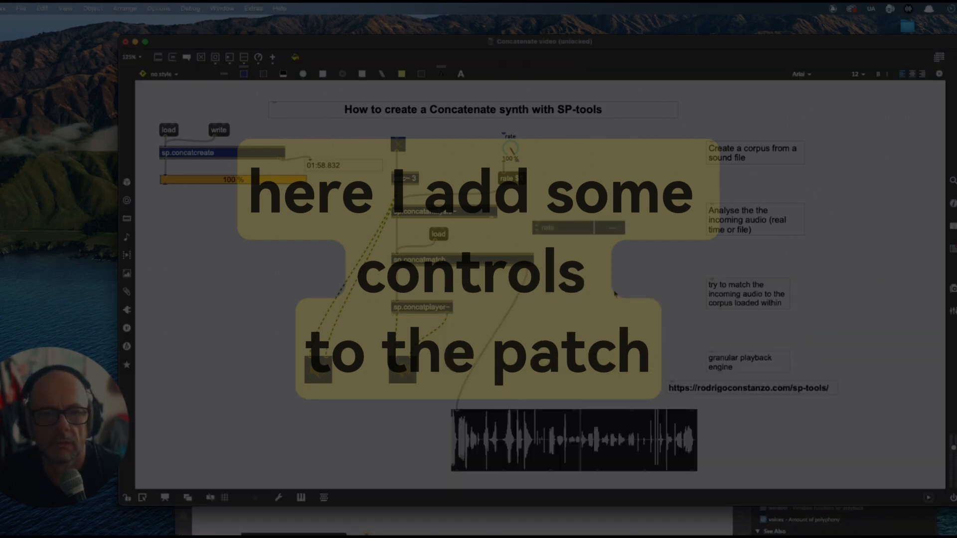
Add two dials to the right of sp.concatplayer~, keeping the first as rate and naming the second Speed.
{"action": "key", "text": "n"}
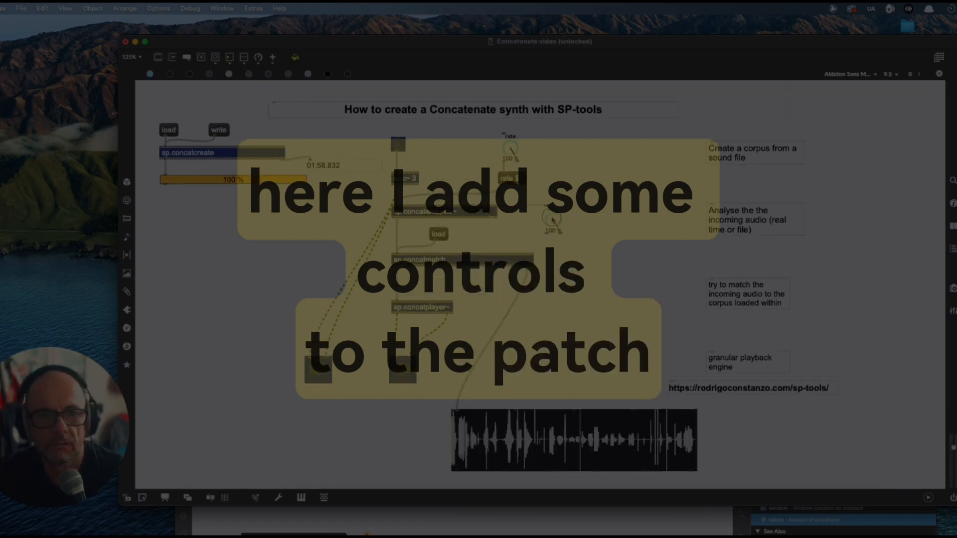
{"action": "key", "text": "super+d"}
{"action": "key", "text": "super+i"}
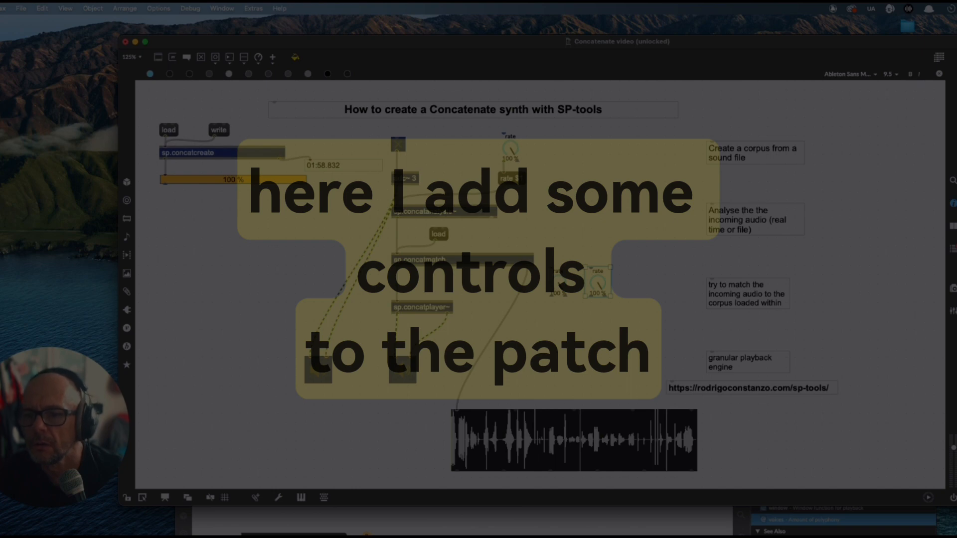
{"action": "type", "text": "Speed"}
{"action": "key", "text": "Return"}
{"action": "left_click", "coordinate": [632, 237]}
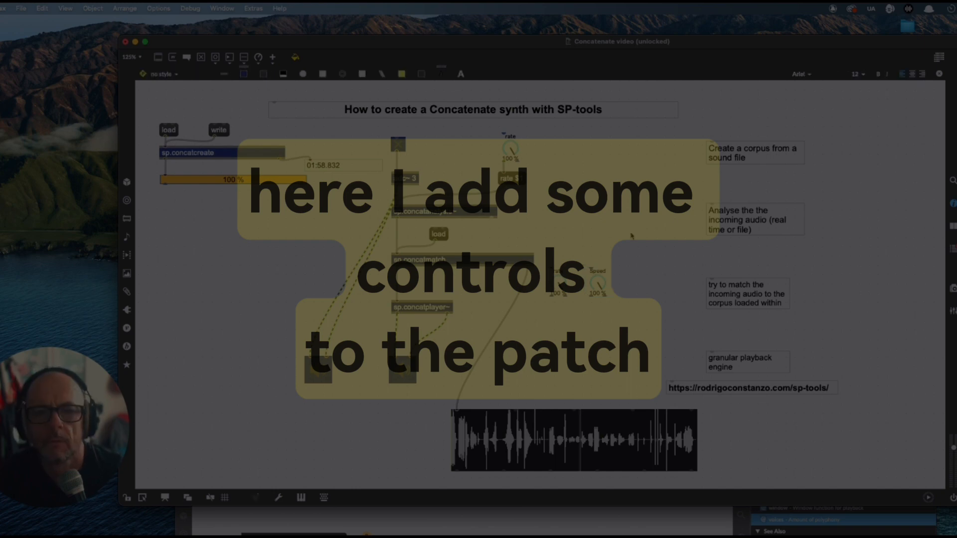
Add rate $1 and speed $1 messages under the two dials, wire both into sp.concatplayer~, and lock the patch.
{"action": "type", "text": "mrate $1"}
{"action": "left_click_drag", "start_coordinate": [569, 315], "coordinate": [599, 316]}
{"action": "double_click", "coordinate": [596, 317]}
{"action": "type", "text": "speed"}
{"action": "left_click_drag", "start_coordinate": [552, 297], "coordinate": [550, 310]}
{"action": "left_click_drag", "start_coordinate": [591, 297], "coordinate": [397, 302]}
{"action": "left_click_drag", "start_coordinate": [590, 321], "coordinate": [397, 302]}
{"action": "key", "text": "super+e"}
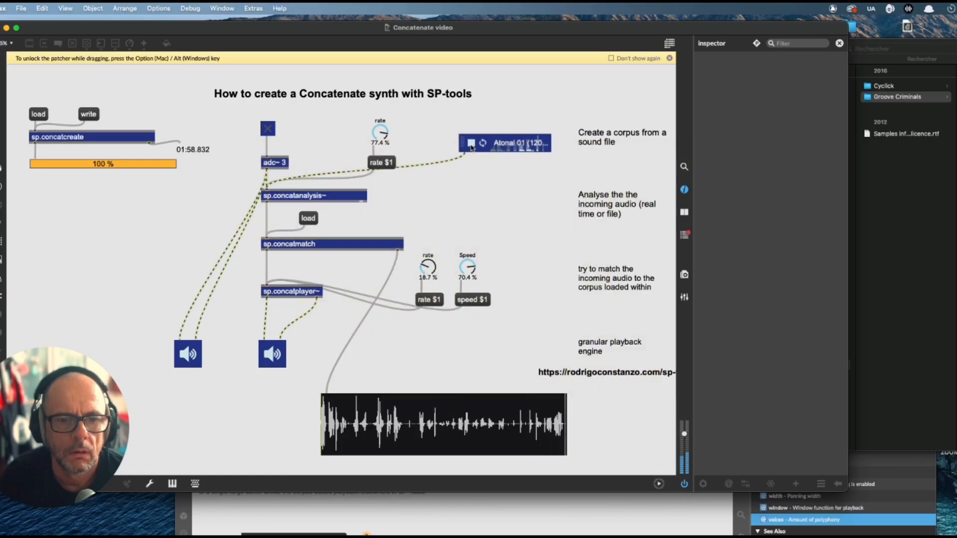
Test the dials during playback, bringing the sp.concatplayer~ rate to about 47% and the sp.concatanalysis~ rate to about 37%.
{"action": "mouse_move", "coordinate": [432, 270]}
{"action": "left_mouse_down"}
{"action": "mouse_move", "coordinate": [432, 247]}
{"action": "mouse_move", "coordinate": [465, 279]}
{"action": "mouse_move", "coordinate": [457, 295]}
{"action": "mouse_move", "coordinate": [428, 261]}
{"action": "left_mouse_up"}
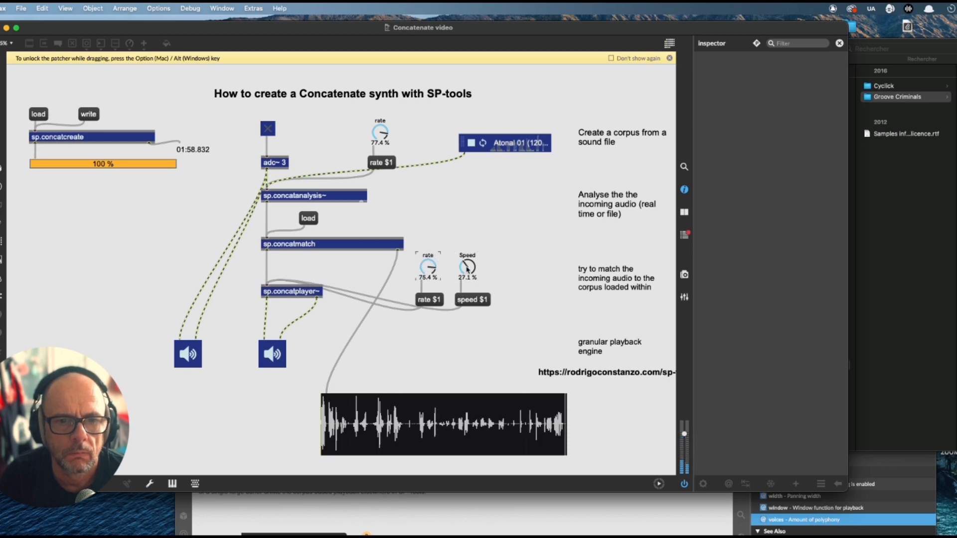
{"action": "left_click_drag", "start_coordinate": [380, 132], "coordinate": [372, 155]}
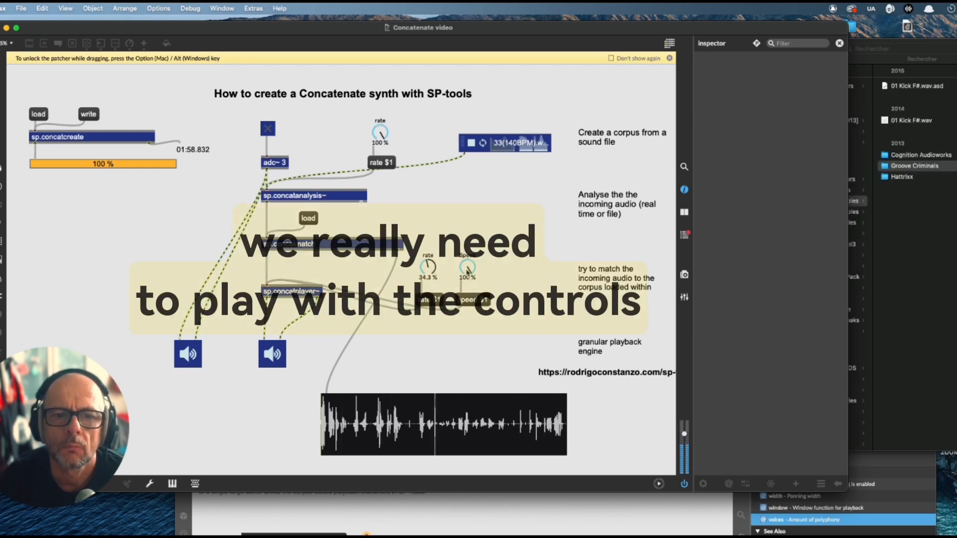
{"action": "left_click_drag", "start_coordinate": [428, 269], "coordinate": [432, 271]}
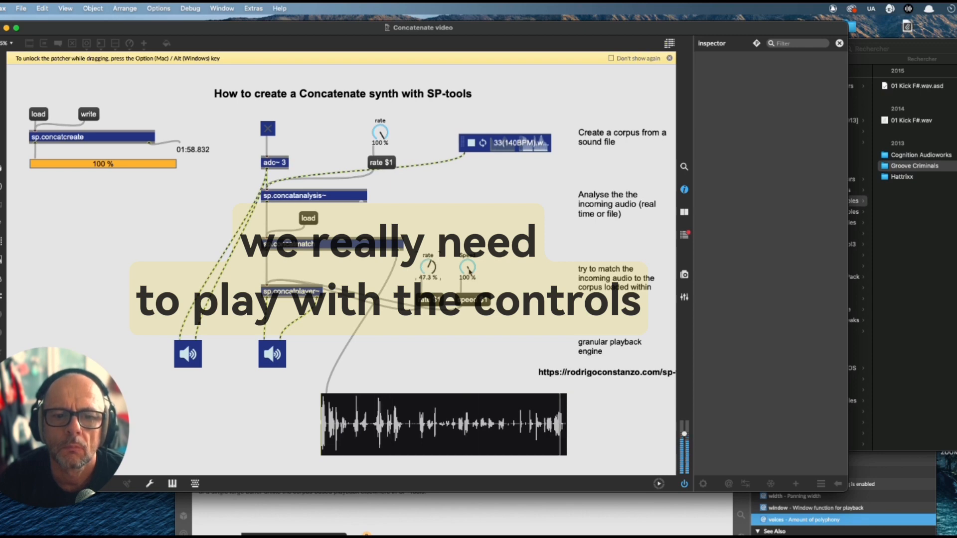
{"action": "left_click_drag", "start_coordinate": [389, 146], "coordinate": [371, 164]}
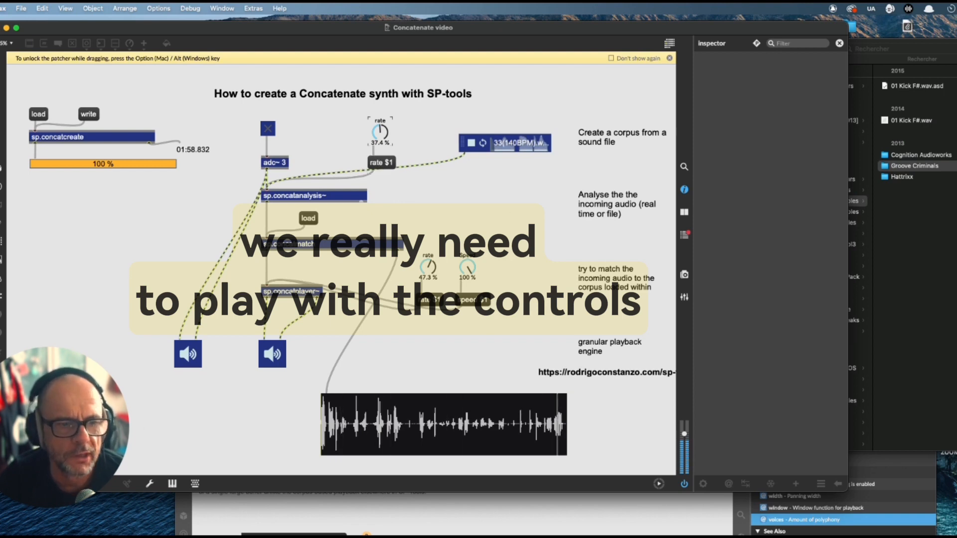
Wire the audio clip player's first outlet into both inlets of the speaker output fed by adc~ 3, lock the patch, and set sp.concatplayer~ rate to about 57%.
{"action": "key", "text": "super+e"}
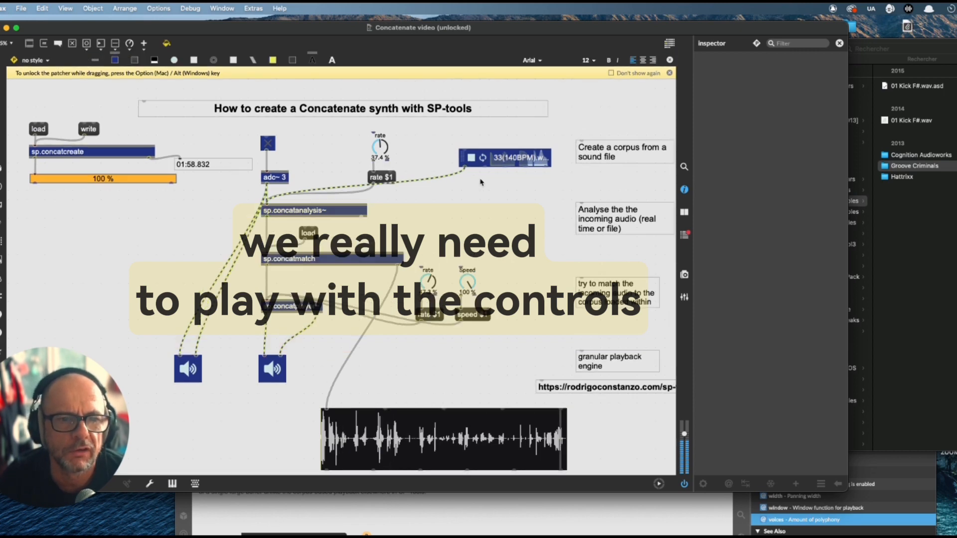
{"action": "left_click_drag", "start_coordinate": [465, 168], "coordinate": [182, 363]}
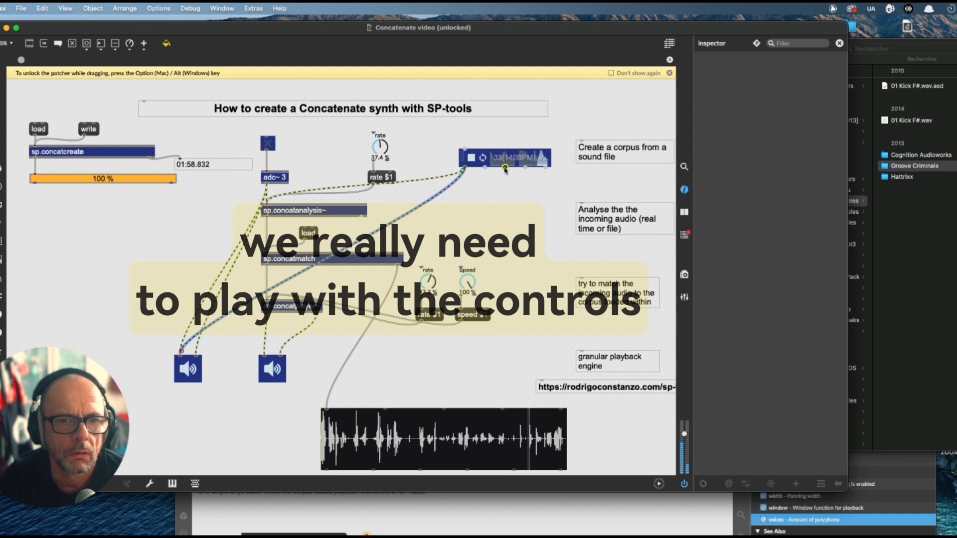
{"action": "left_click_drag", "start_coordinate": [464, 169], "coordinate": [199, 365]}
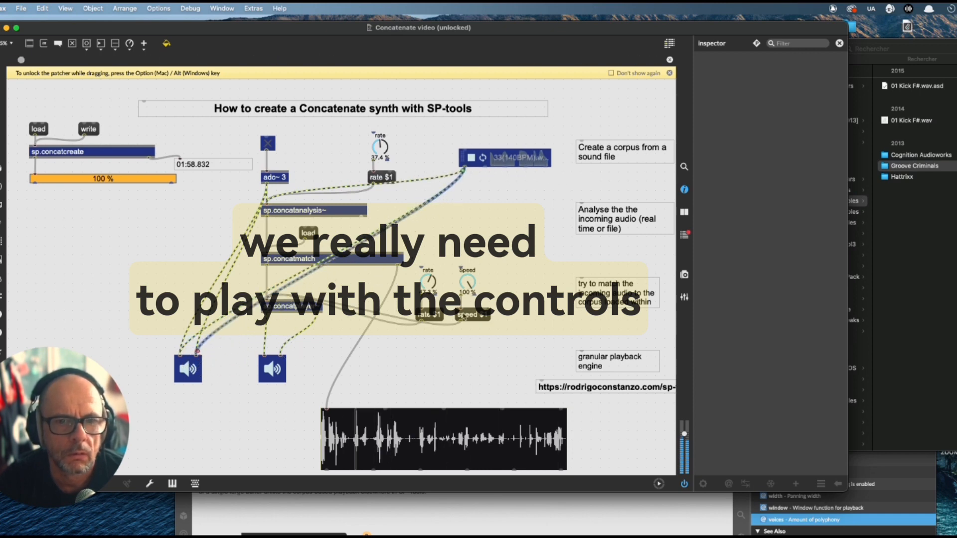
{"action": "left_click", "coordinate": [3, 483]}
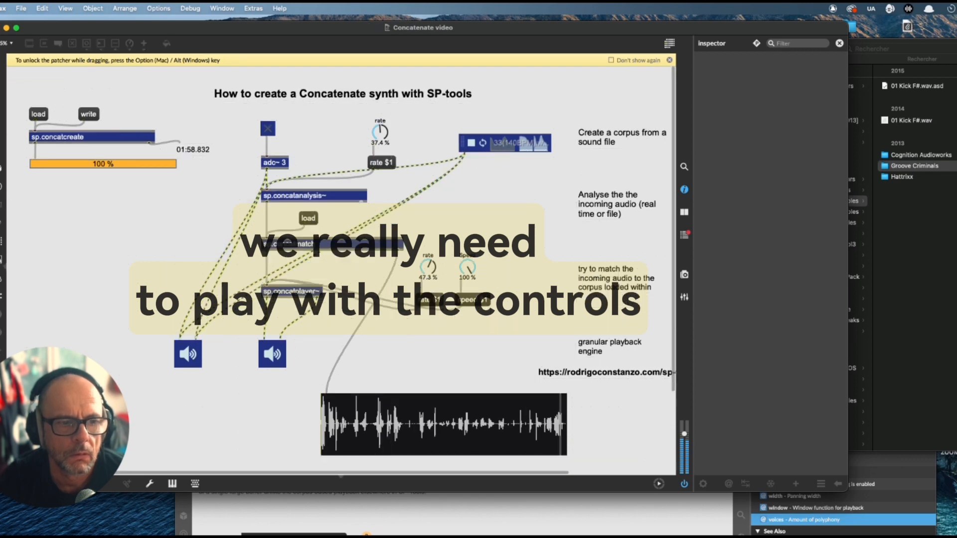
{"action": "left_click_drag", "start_coordinate": [431, 272], "coordinate": [431, 266]}
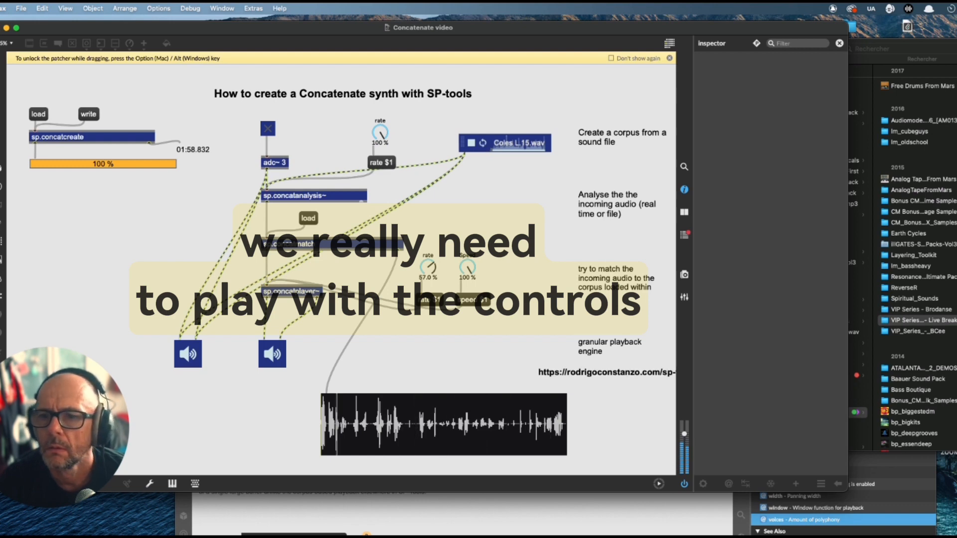
Switch to Finder, find the samples folder inside the Resonance pack, add the AT Below Zero clip to the patch's clip player and play it.
{"action": "left_click", "coordinate": [942, 277]}
{"action": "left_click", "coordinate": [941, 277]}
{"action": "key", "text": "Right"}
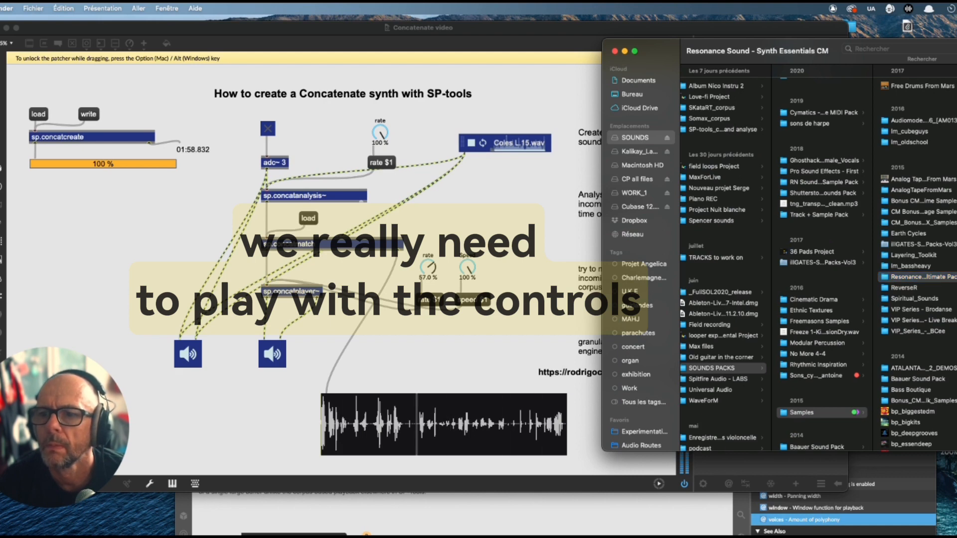
{"action": "key", "text": "Up"}
{"action": "key", "text": "Right"}
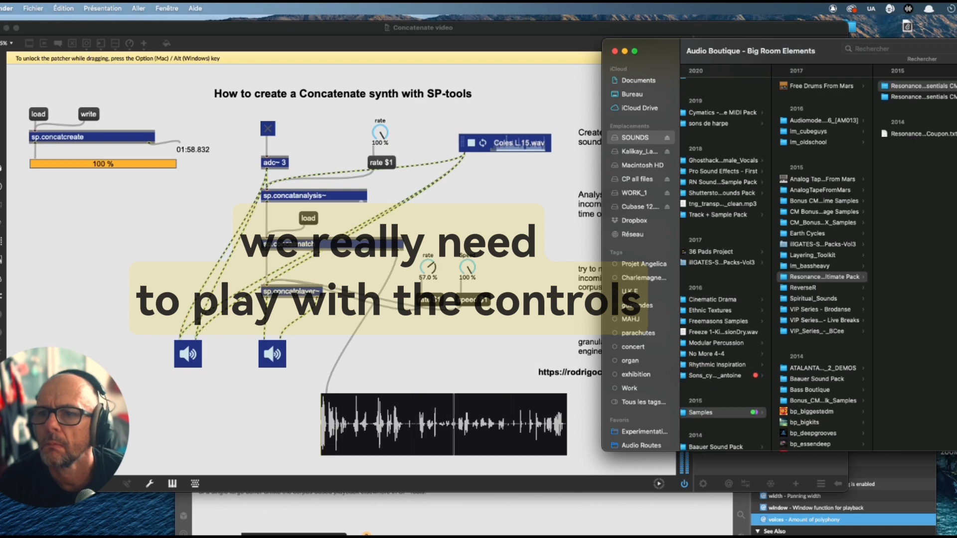
{"action": "key", "text": "Left"}
{"action": "key", "text": "Down"}
{"action": "key", "text": "Right"}
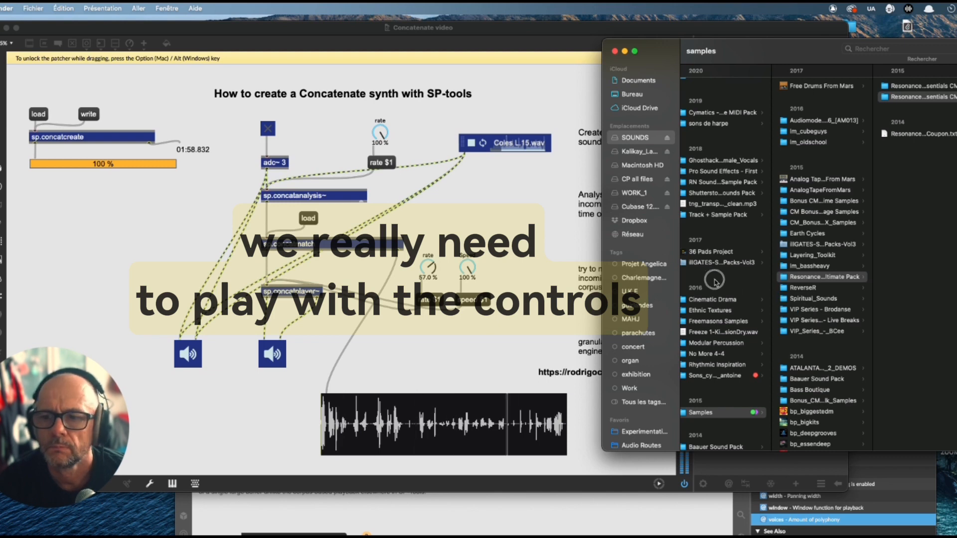
{"action": "left_click_drag", "start_coordinate": [818, 310], "coordinate": [498, 148]}
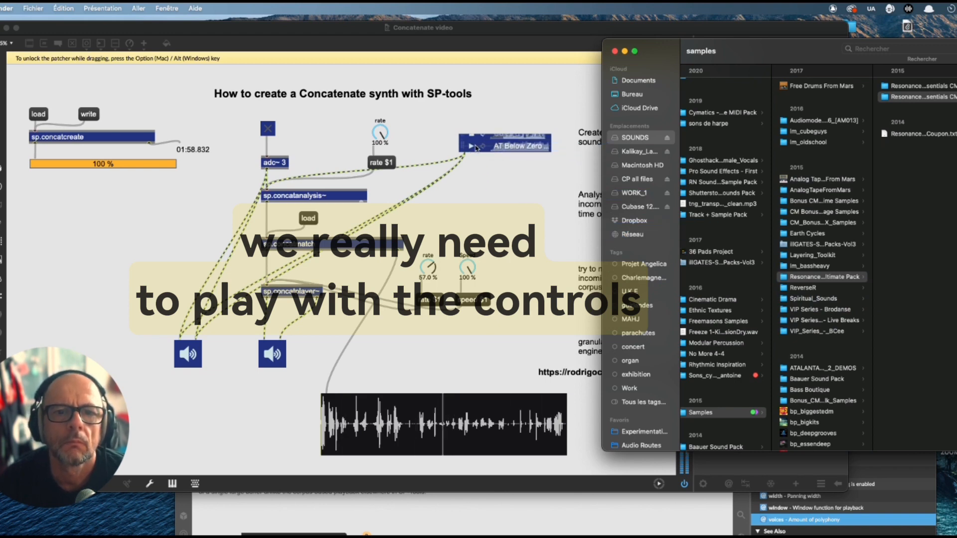
{"action": "left_click", "coordinate": [472, 147]}
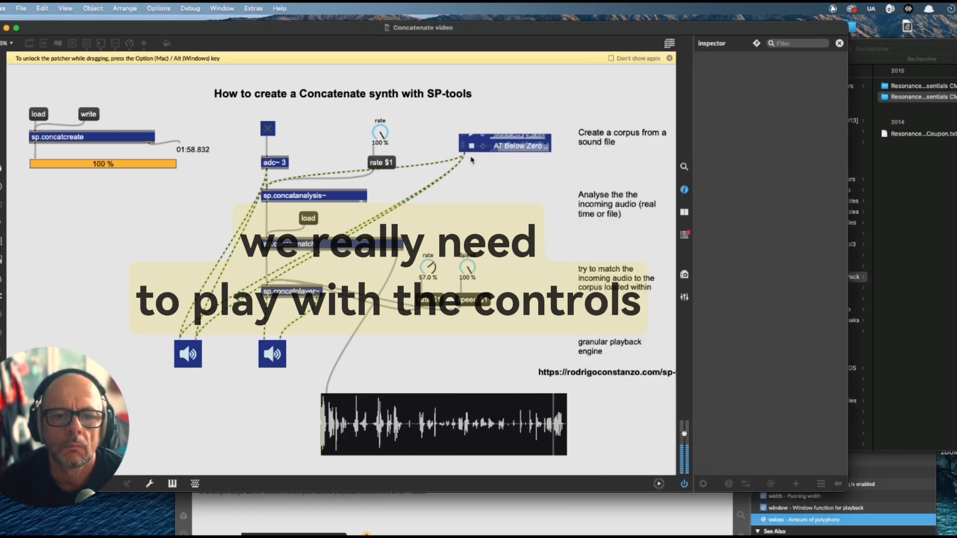
Set the sp.concatplayer~ rate to 100% and Speed to about 48%, and the sp.concatanalysis~ rate to about 43%.
{"action": "left_click_drag", "start_coordinate": [432, 269], "coordinate": [432, 221]}
{"action": "left_click_drag", "start_coordinate": [466, 266], "coordinate": [460, 292]}
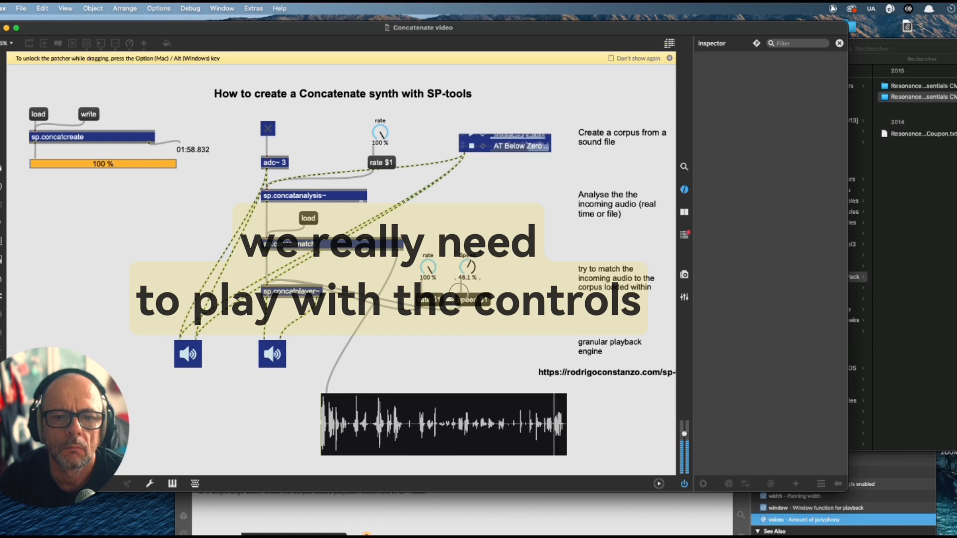
{"action": "left_click_drag", "start_coordinate": [384, 136], "coordinate": [380, 162]}
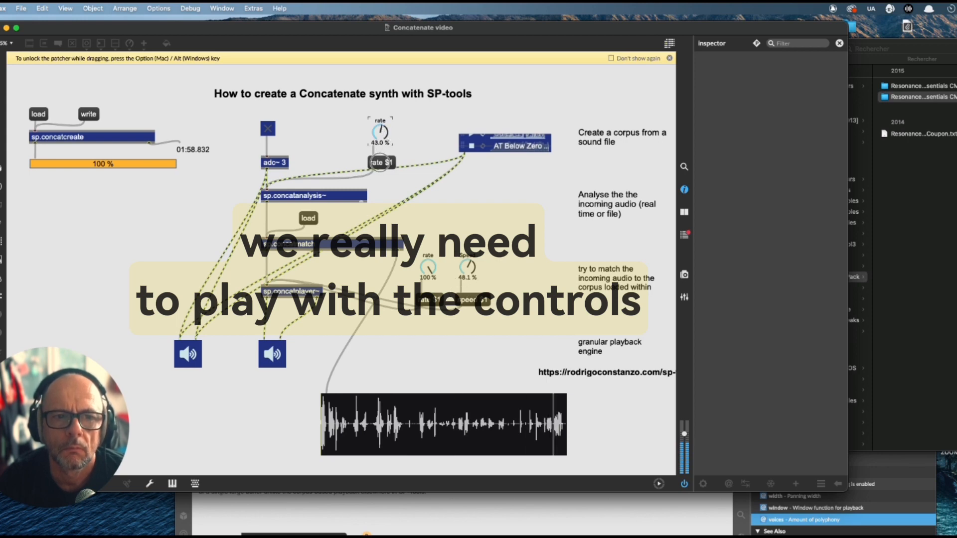